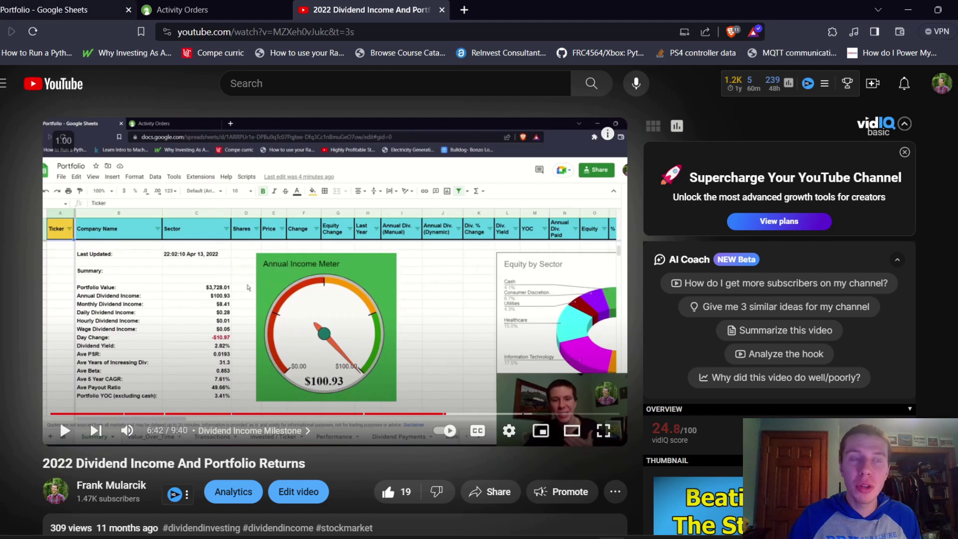
# Switch to the Portfolio spreadsheet in Google Sheets and examine the holdings, summary metrics and Annual Income Meter on the Summary sheet
pyautogui.click(65, 10)
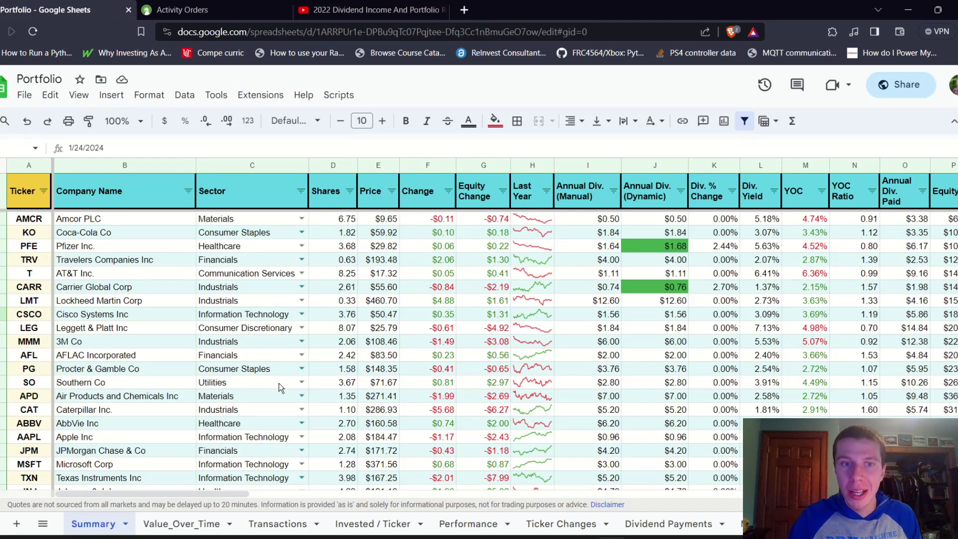
pyautogui.scroll(-10, 281, 387)
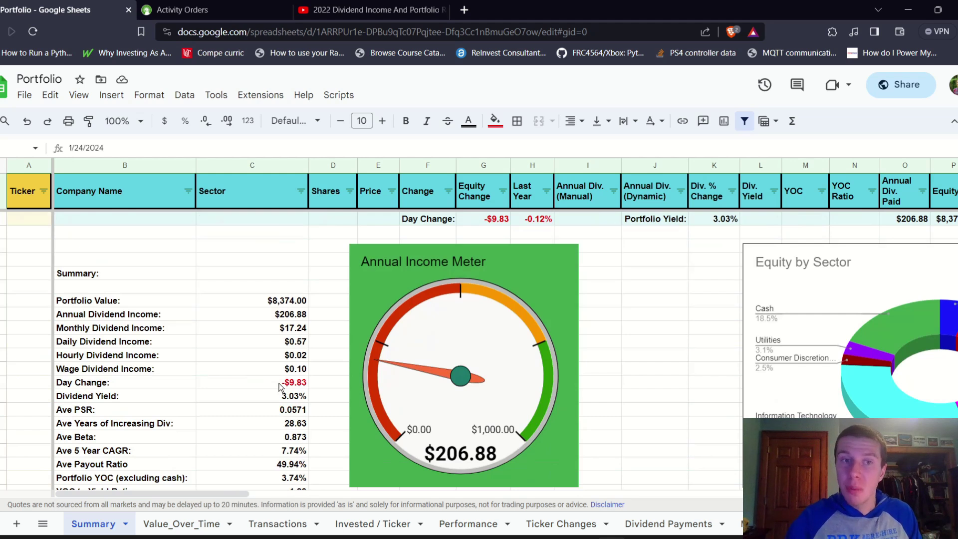
pyautogui.scroll(-1, 281, 388)
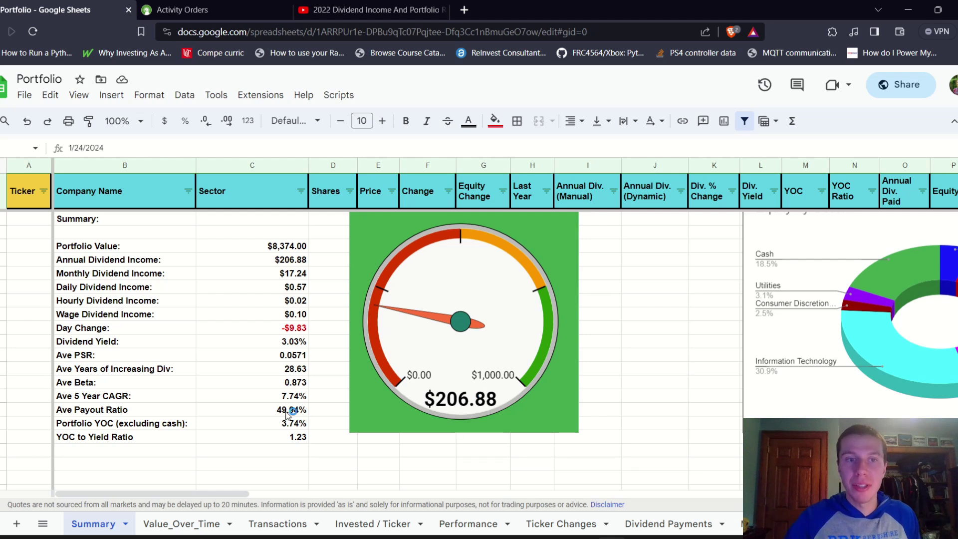
pyautogui.click(275, 395)
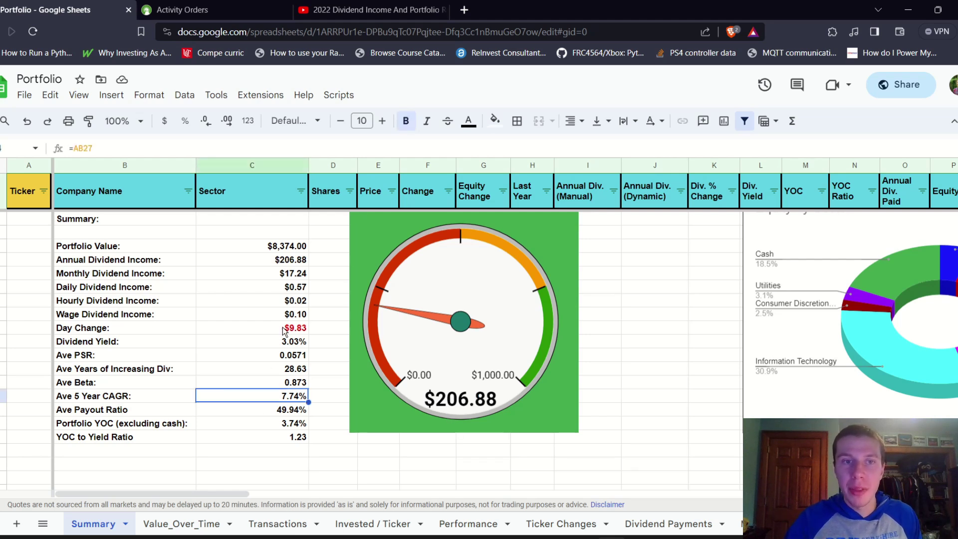
pyautogui.click(292, 342)
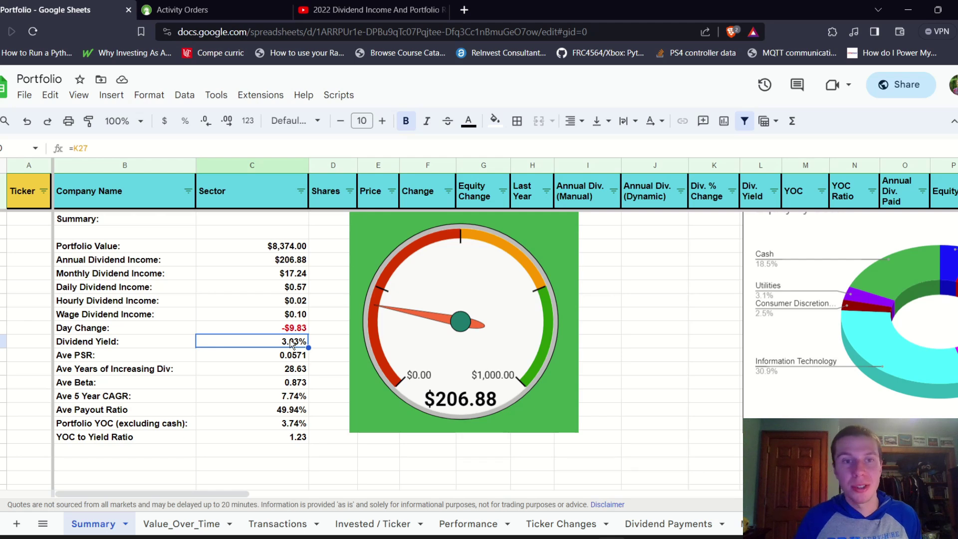
pyautogui.scroll(5, 292, 343)
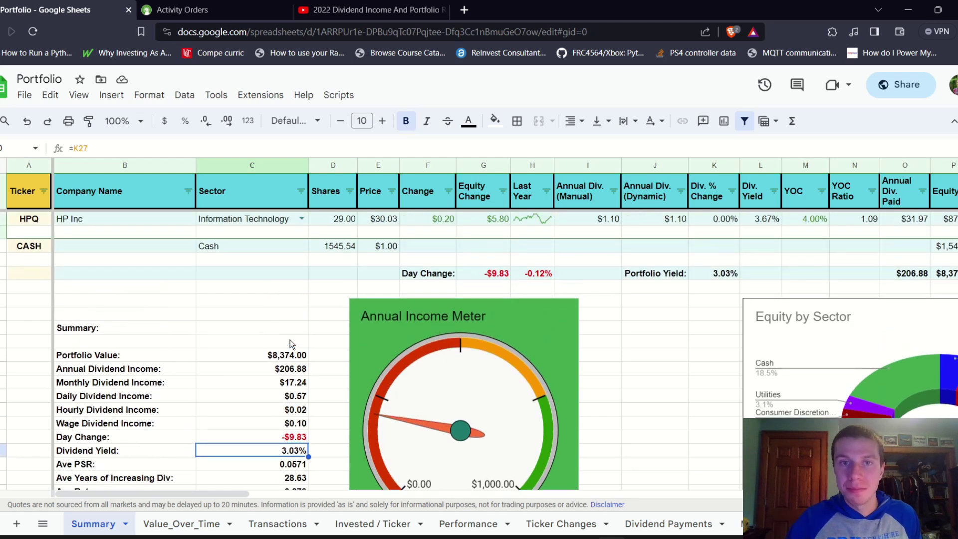
pyautogui.scroll(2, 292, 344)
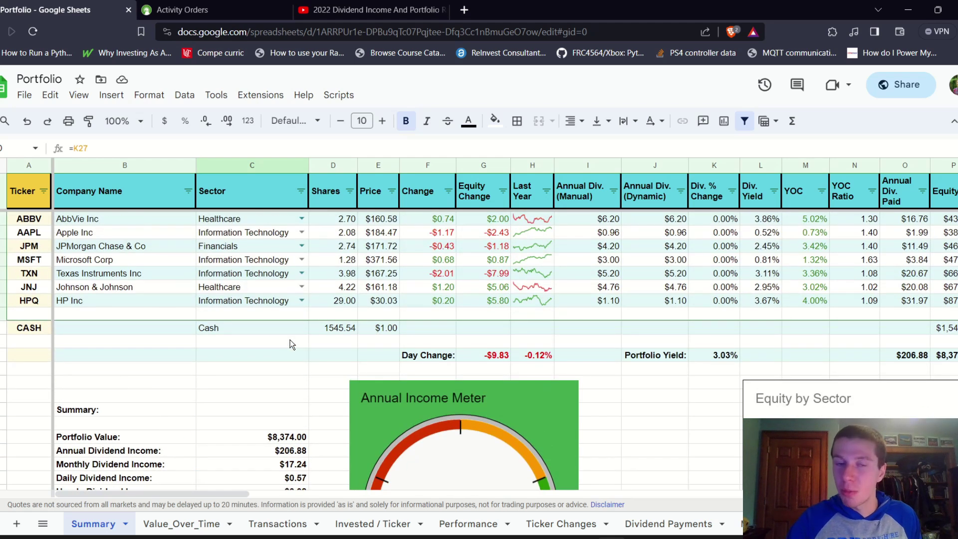
pyautogui.scroll(-6, 291, 344)
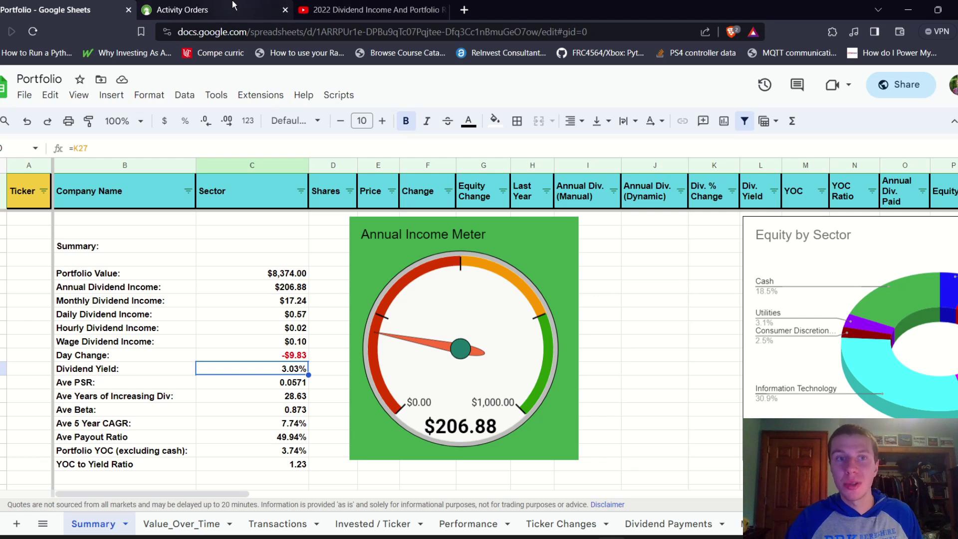
# Switch to Fidelity's Activity Orders page, download the 12/01/2023 - 12/31/2023 history, and return to the Portfolio spreadsheet
pyautogui.click(284, 4)
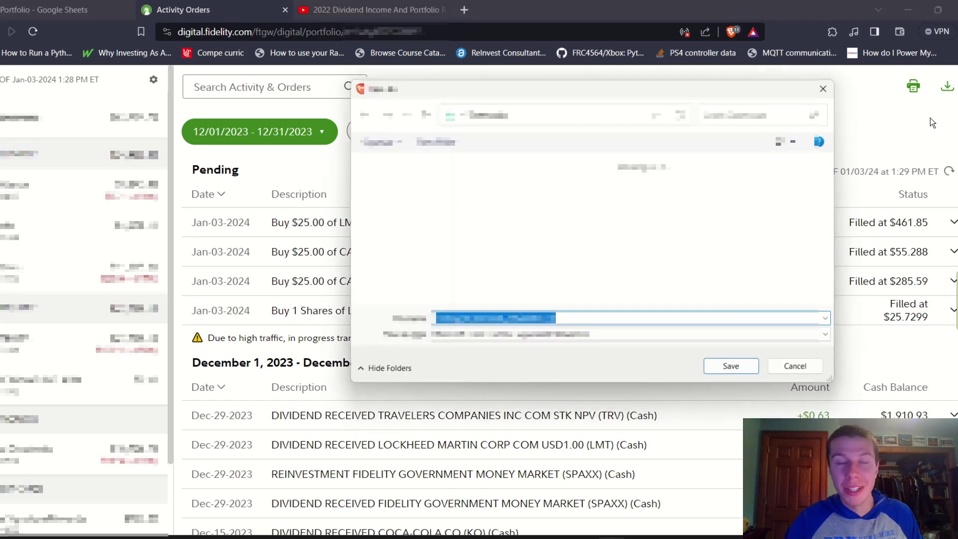
pyautogui.click(742, 367)
pyautogui.click(50, 10)
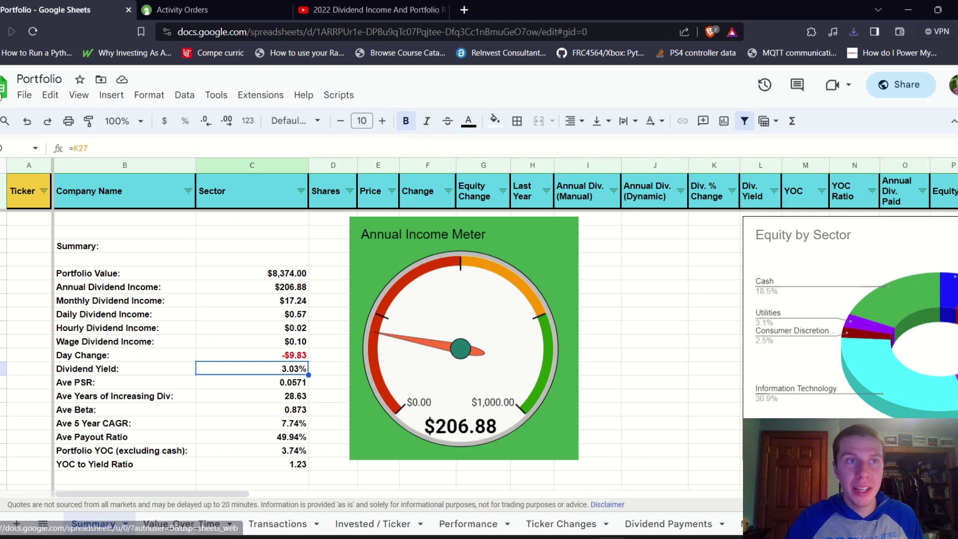
# Import the downloaded account history CSV into the Portfolio spreadsheet with the Insert new sheet(s) location and automatic separator detection
pyautogui.click(26, 100)
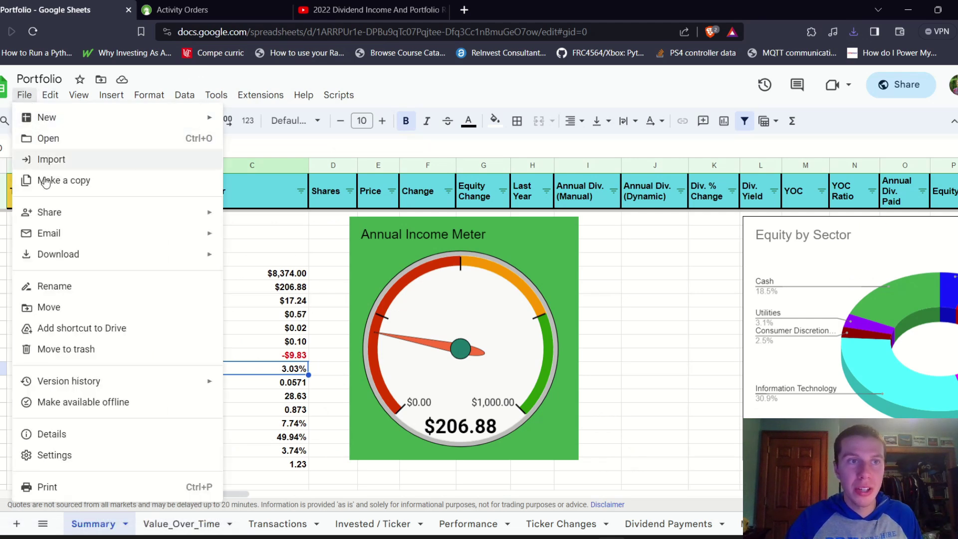
pyautogui.click(60, 160)
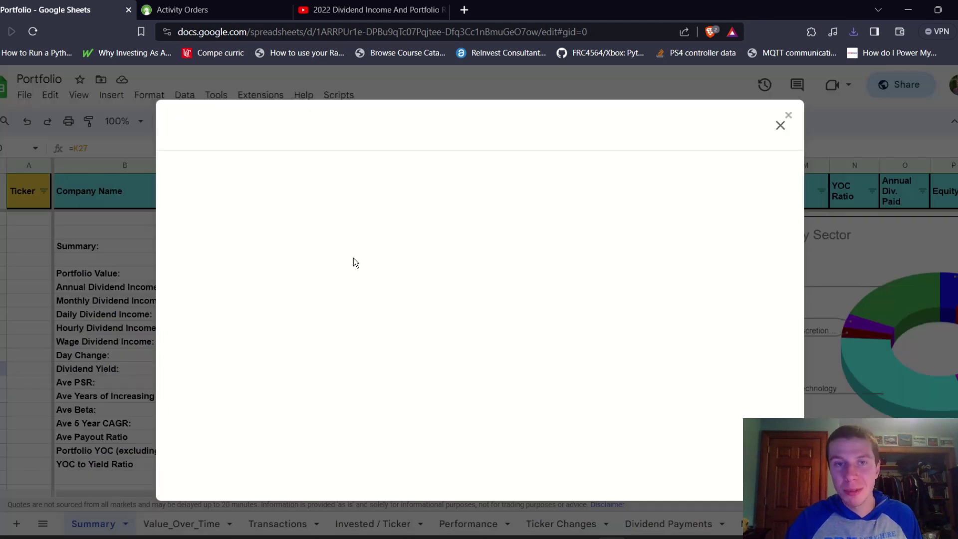
pyautogui.click(404, 170)
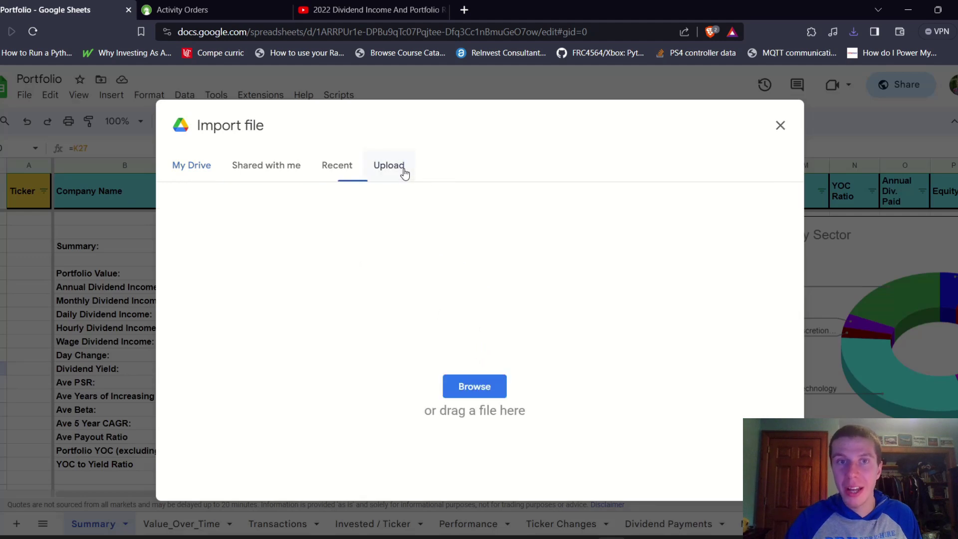
pyautogui.click(462, 387)
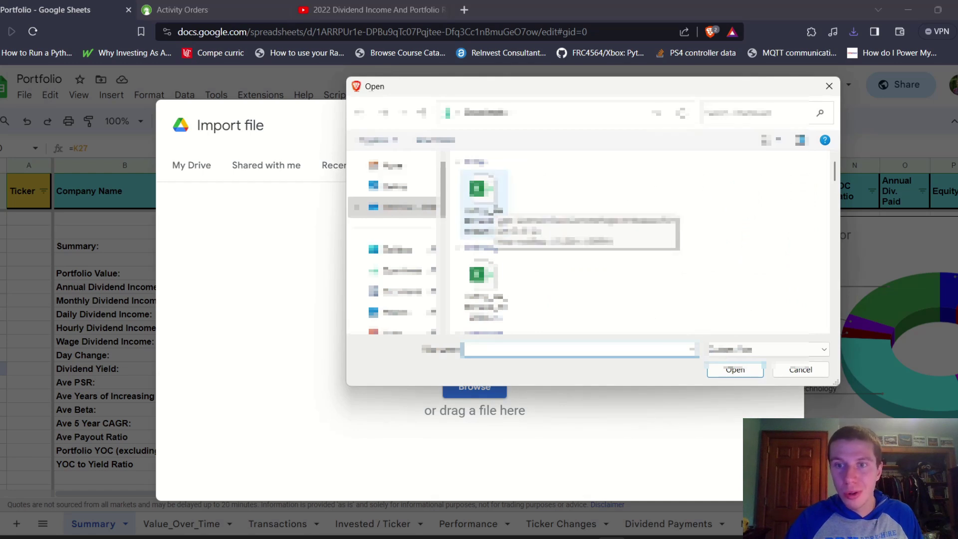
pyautogui.doubleClick(493, 207)
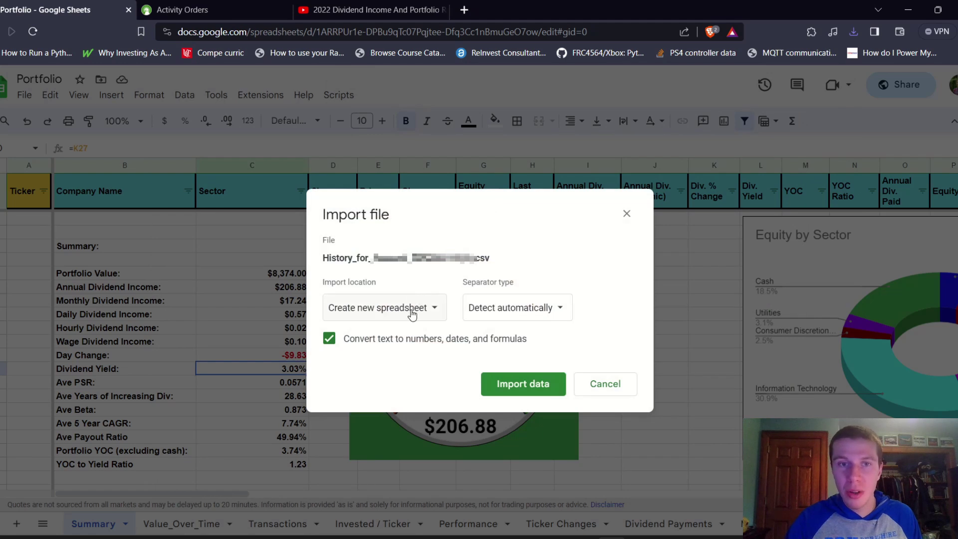
pyautogui.click(410, 306)
pyautogui.click(409, 327)
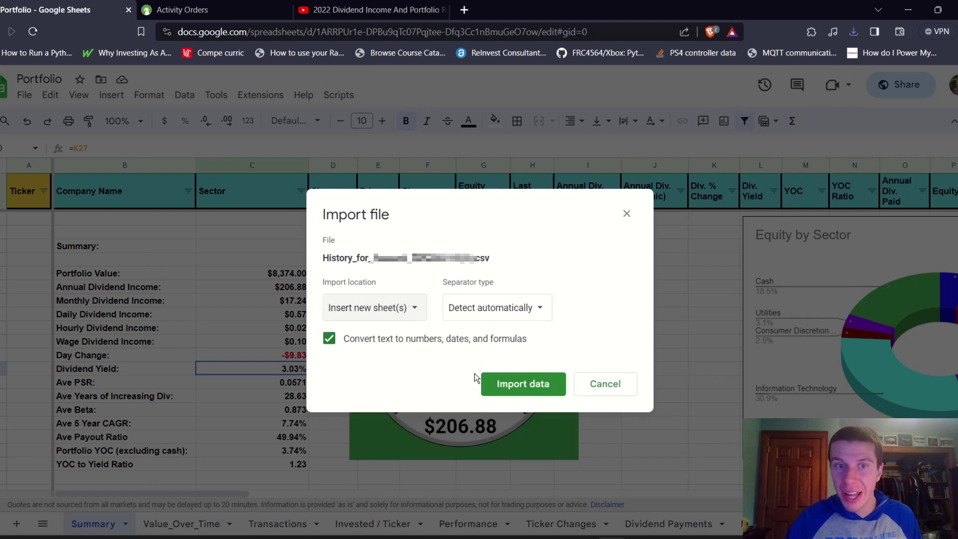
pyautogui.click(498, 388)
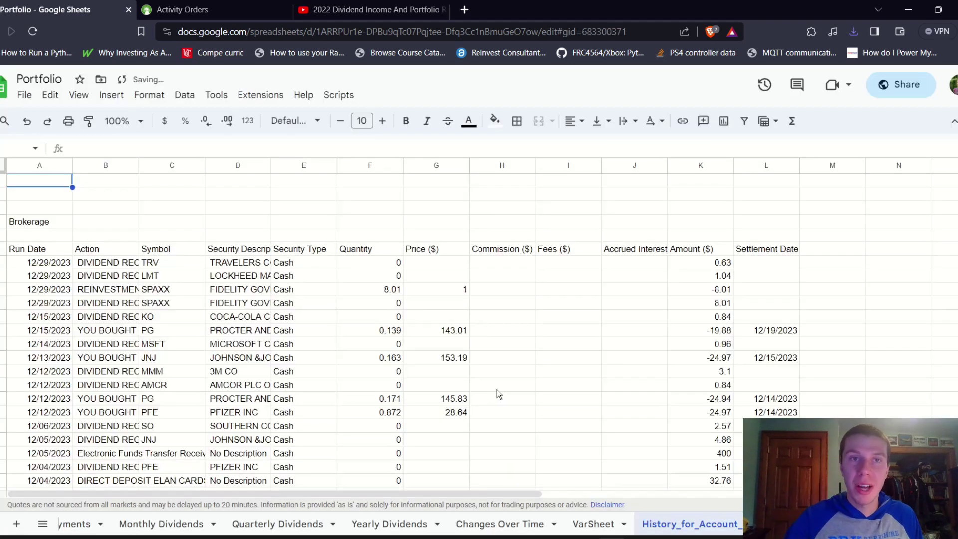
# Run the Parse Fidelity Transactions script on the imported history sheet and dismiss its totals message
pyautogui.click(339, 95)
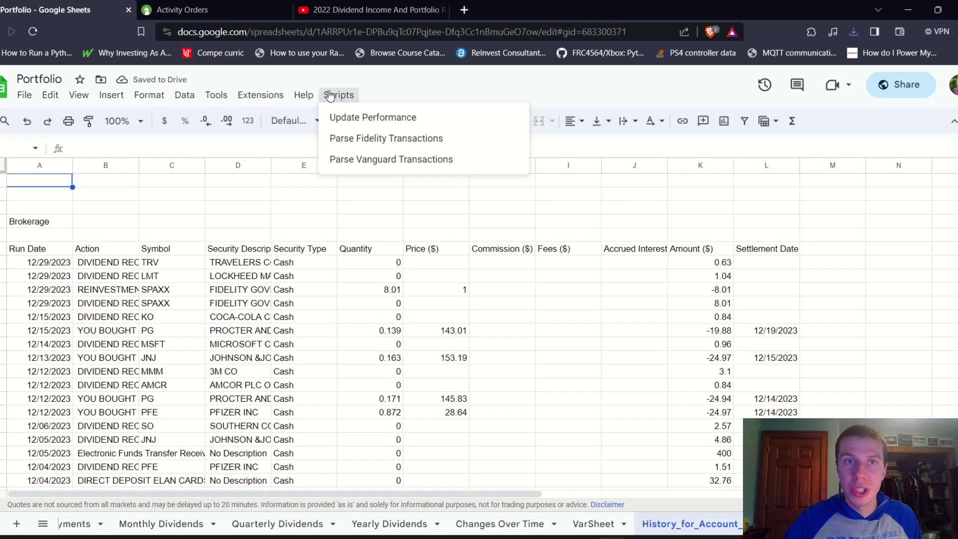
pyautogui.click(338, 137)
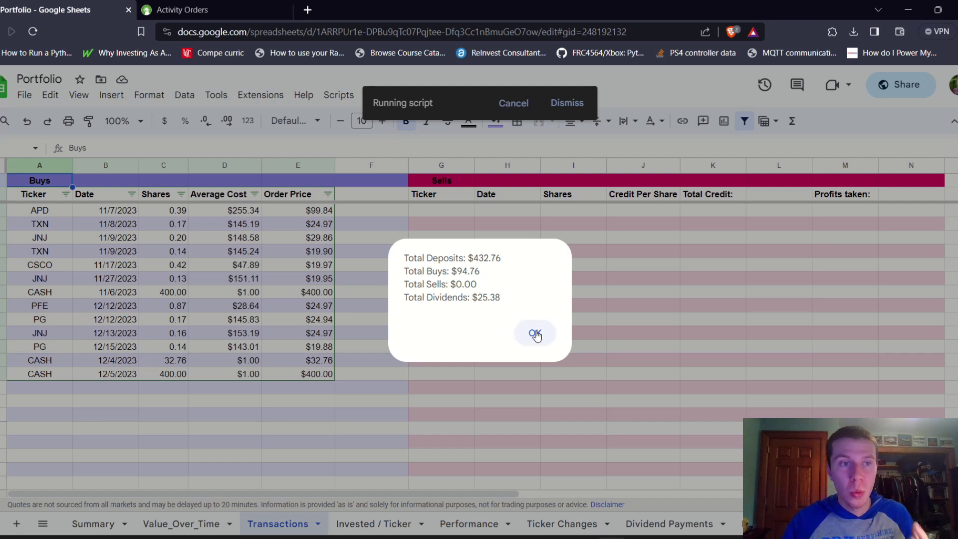
pyautogui.click(536, 334)
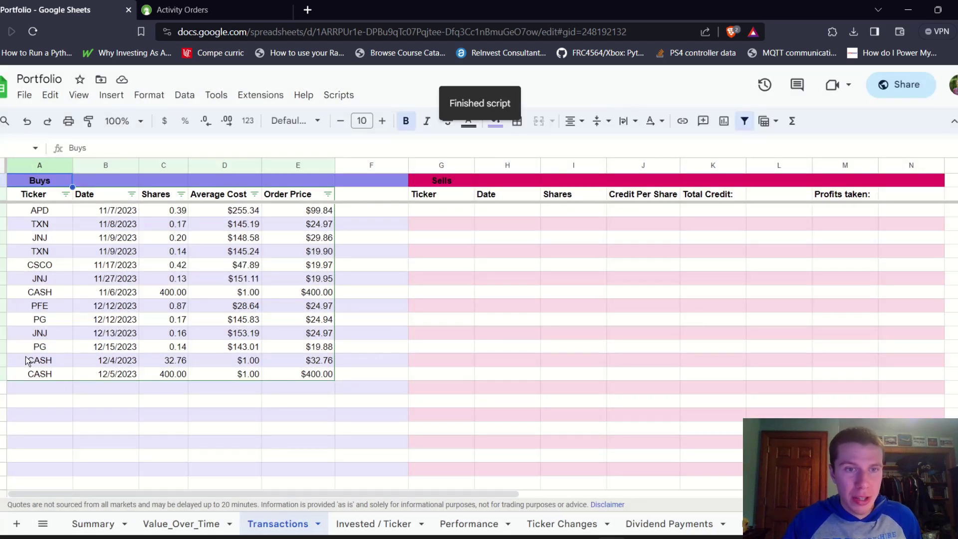
# Review the December 2023 cash deposits and the order prices of the PFE, PG and JNJ buys on the Transactions sheet
pyautogui.moveTo(30, 361); pyautogui.dragTo(325, 378)
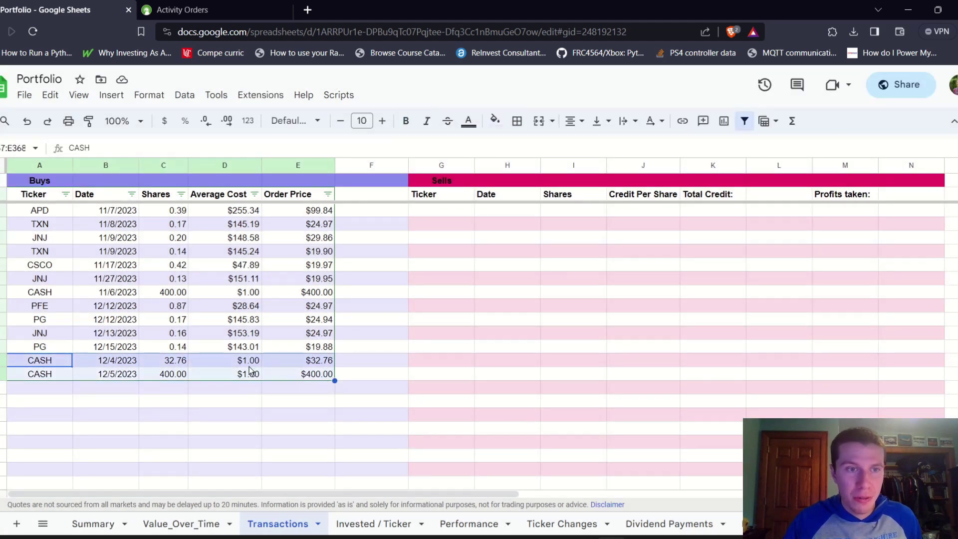
pyautogui.click(327, 364)
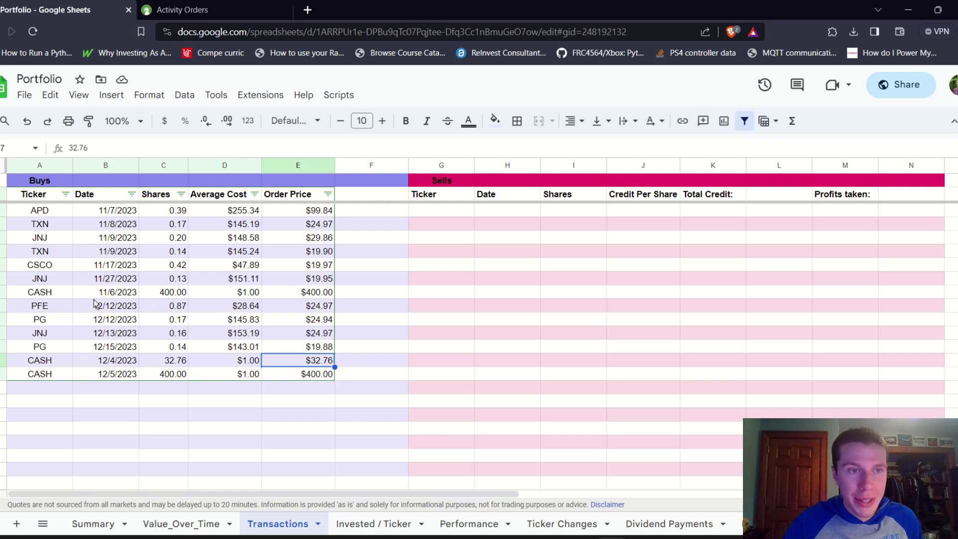
pyautogui.click(314, 310)
pyautogui.click(315, 326)
pyautogui.click(315, 336)
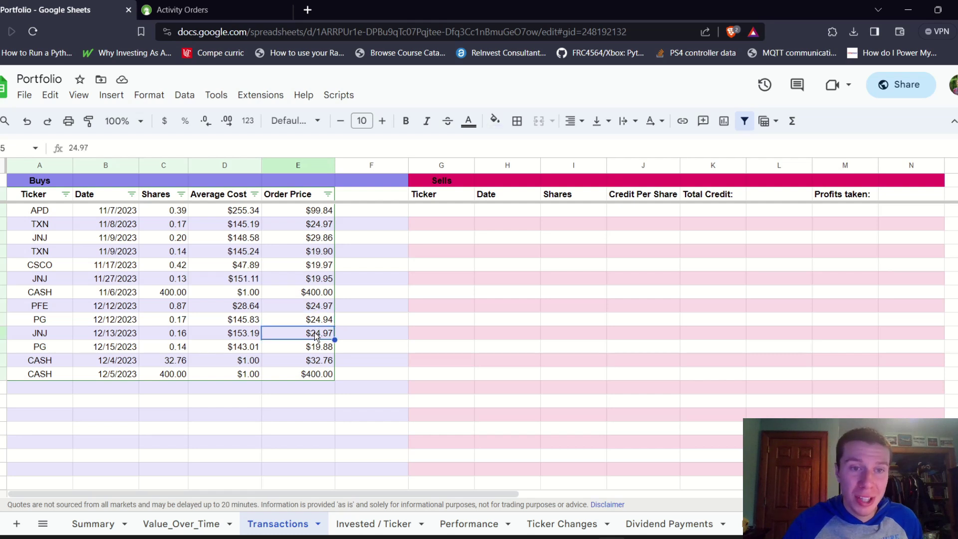
pyautogui.click(315, 352)
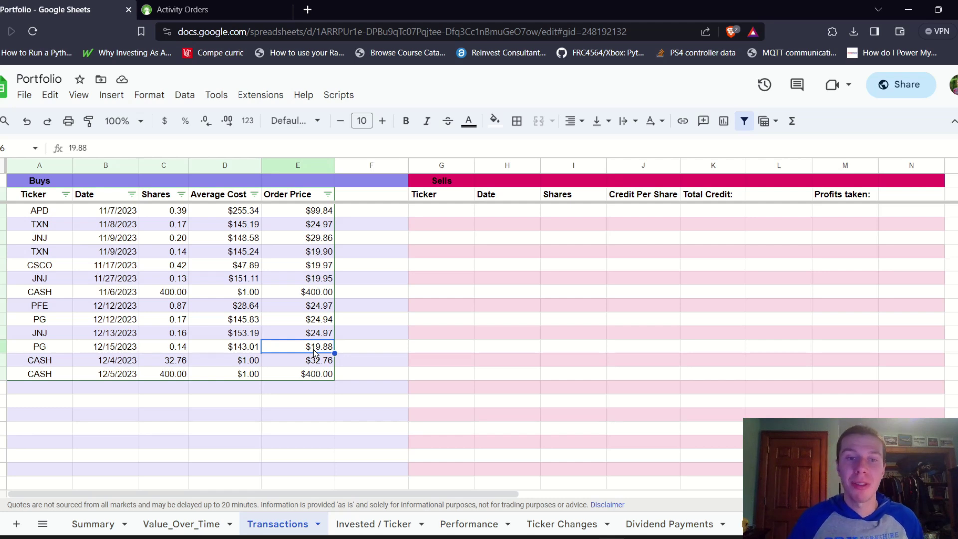
# Review each December 2023 payment on the Dividend Payments sheet, from AFL down to TRV
pyautogui.click(663, 524)
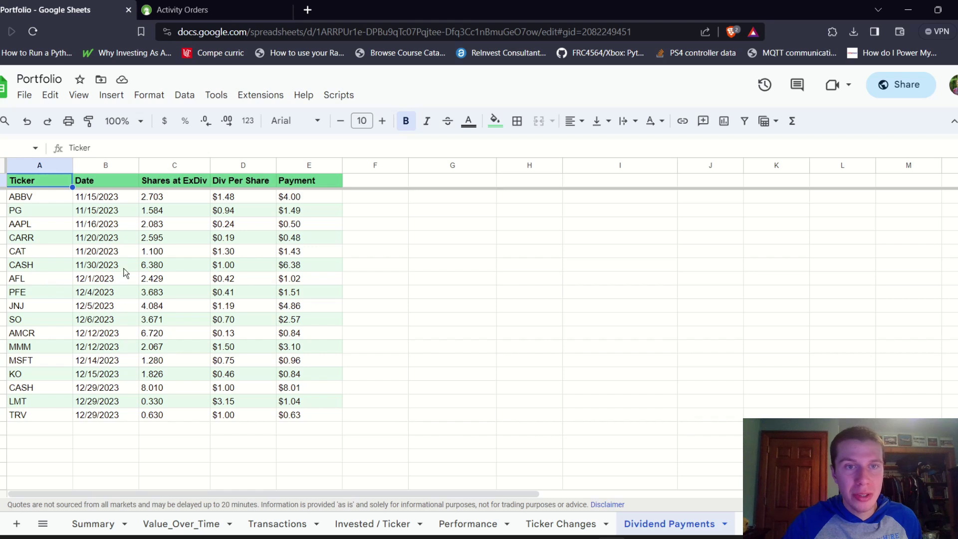
pyautogui.click(306, 274)
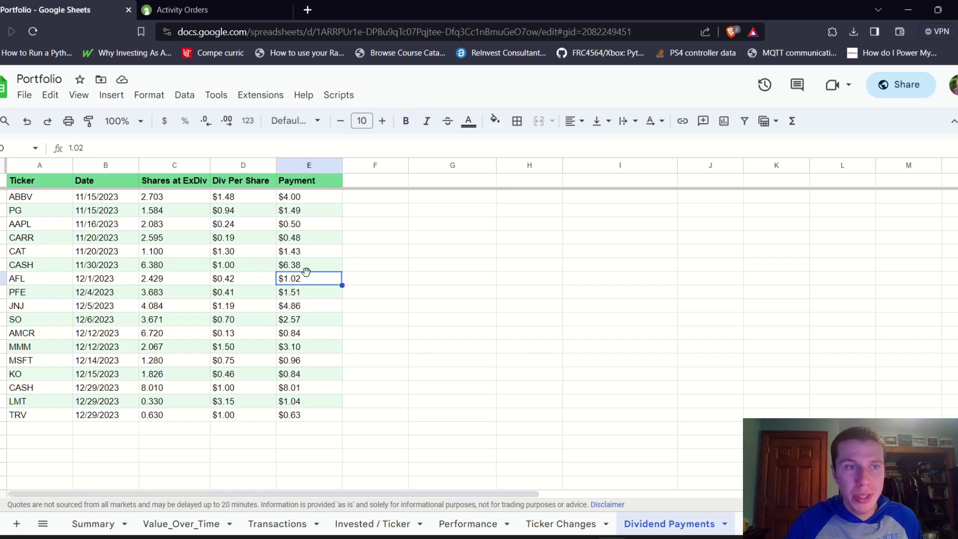
pyautogui.press('Down')
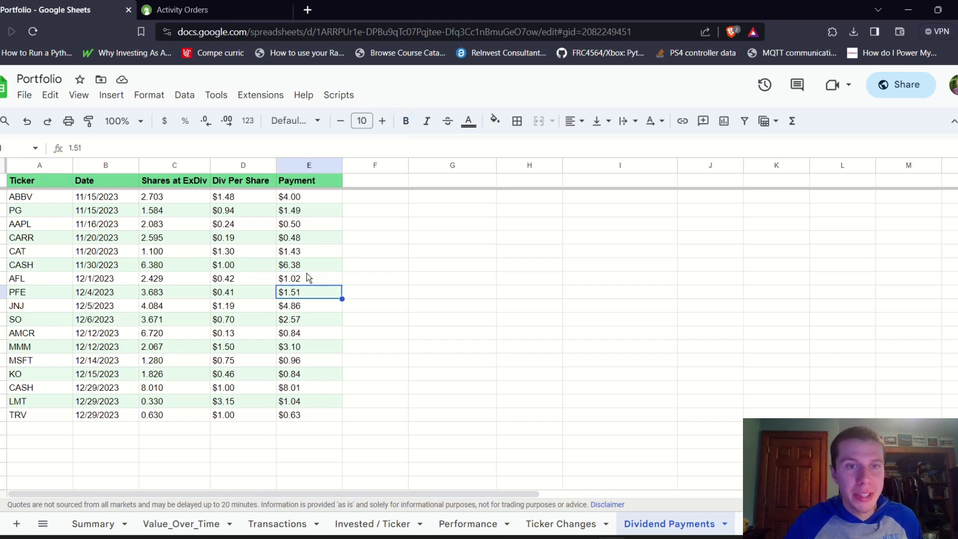
pyautogui.press('Down')
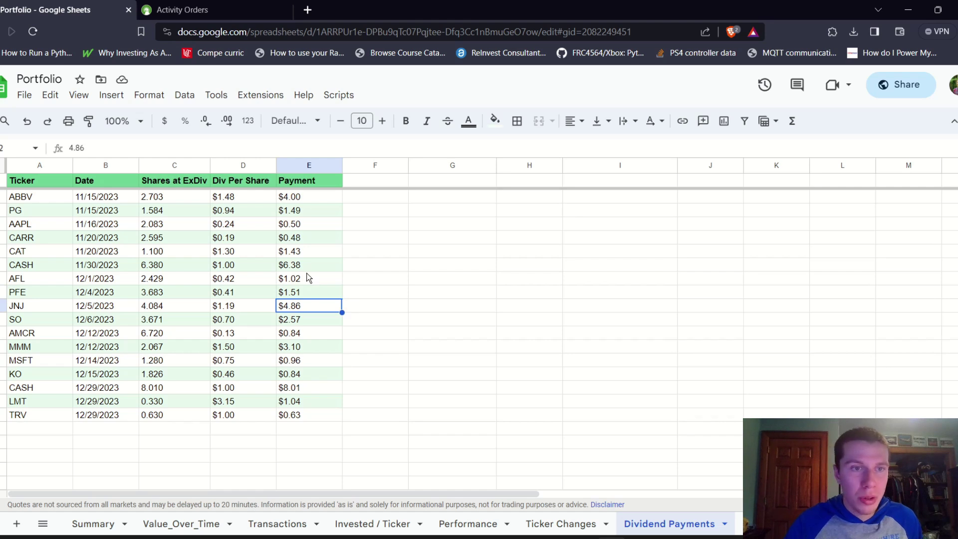
pyautogui.press('Down')
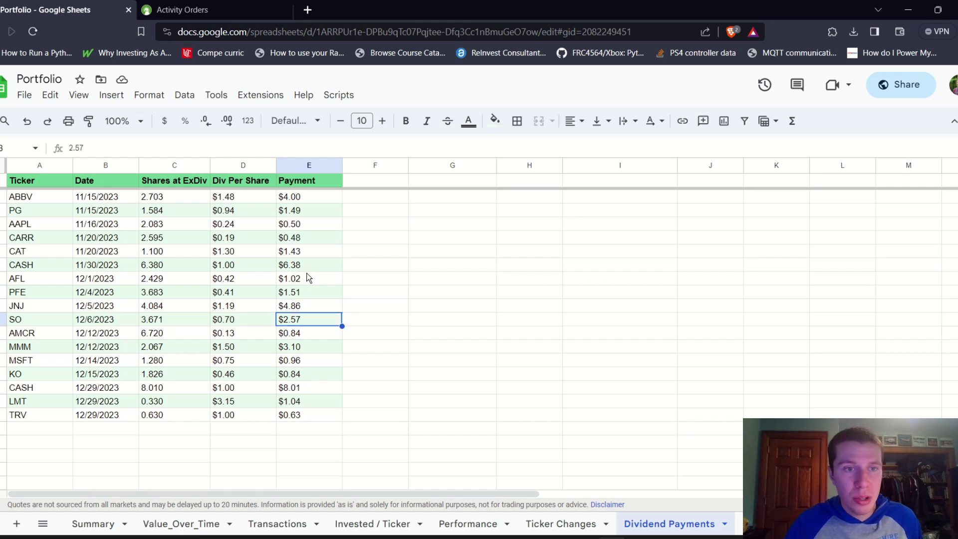
pyautogui.press('Down')
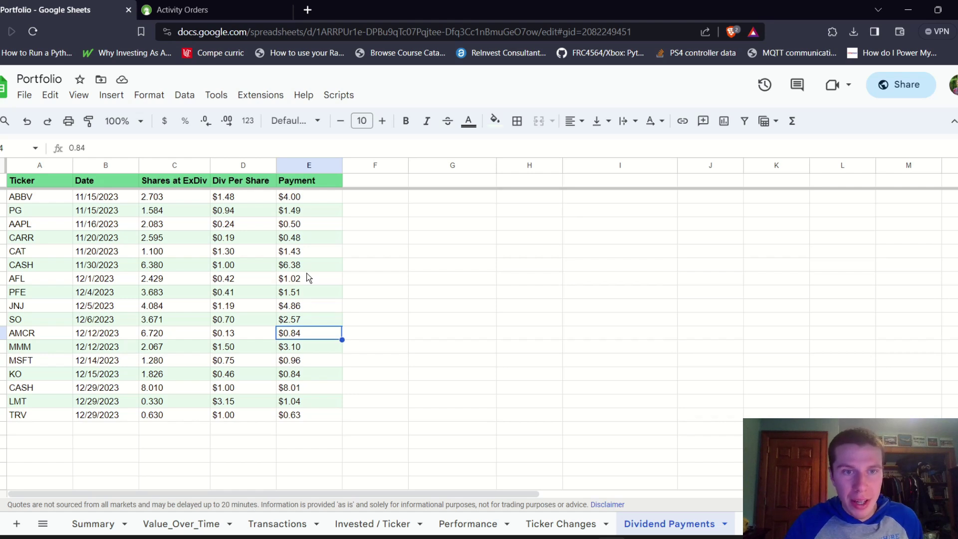
pyautogui.press('Down')
pyautogui.press('Down')
pyautogui.press('Down')
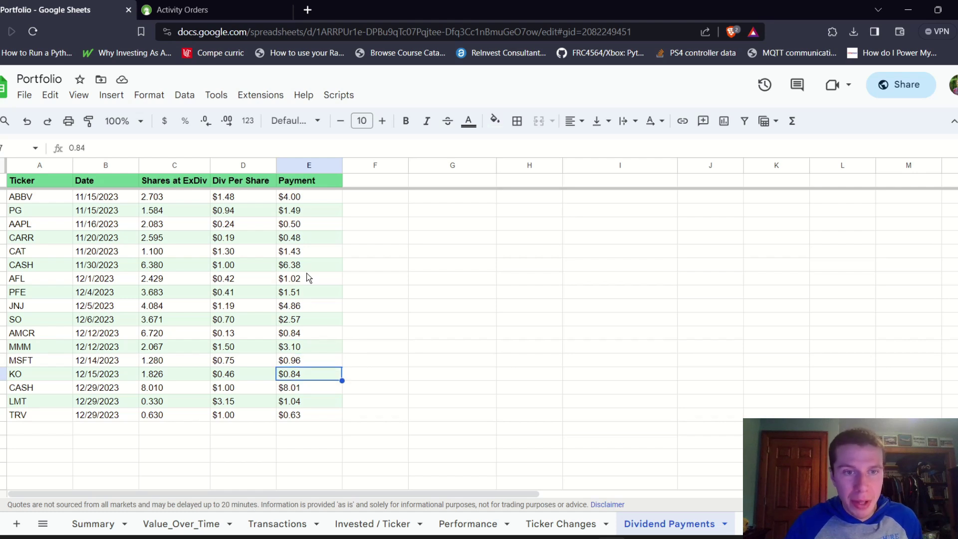
pyautogui.press('Down')
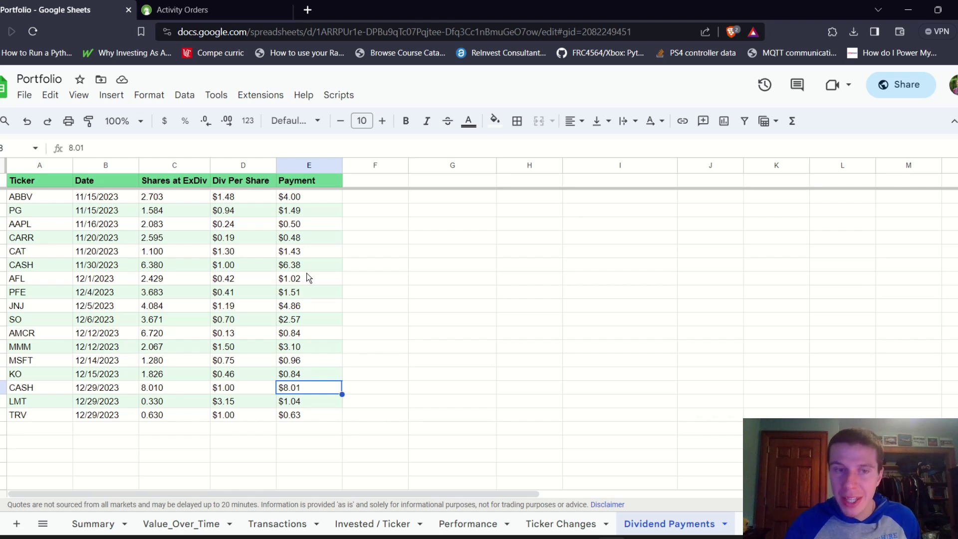
pyautogui.press('Down')
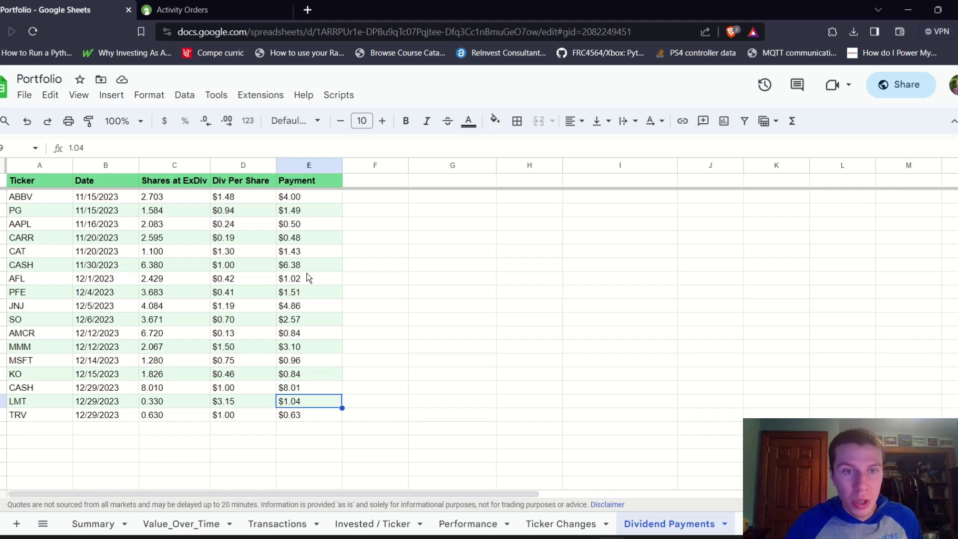
pyautogui.press('Down')
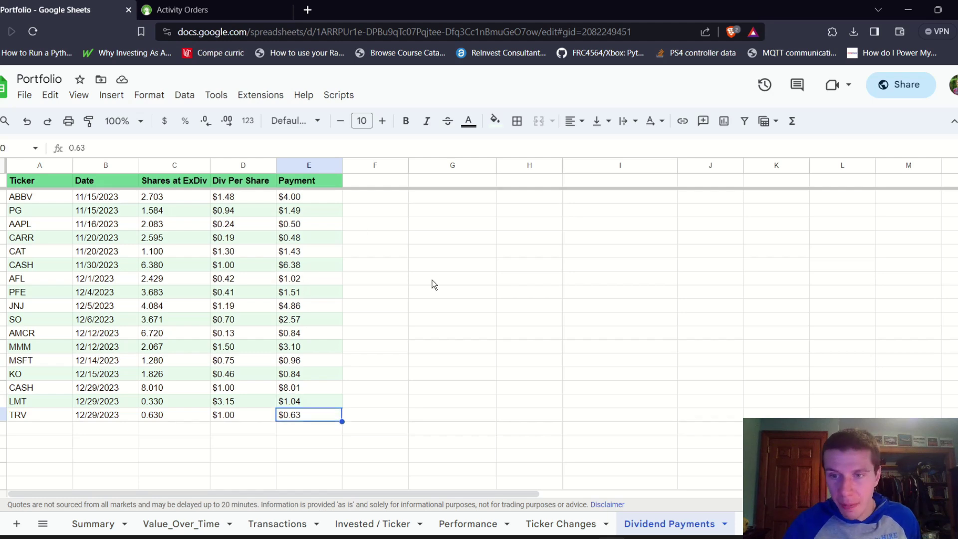
# Open the Monthly Dividends sheet and examine the Dividends by Month chart
pyautogui.click(763, 523)
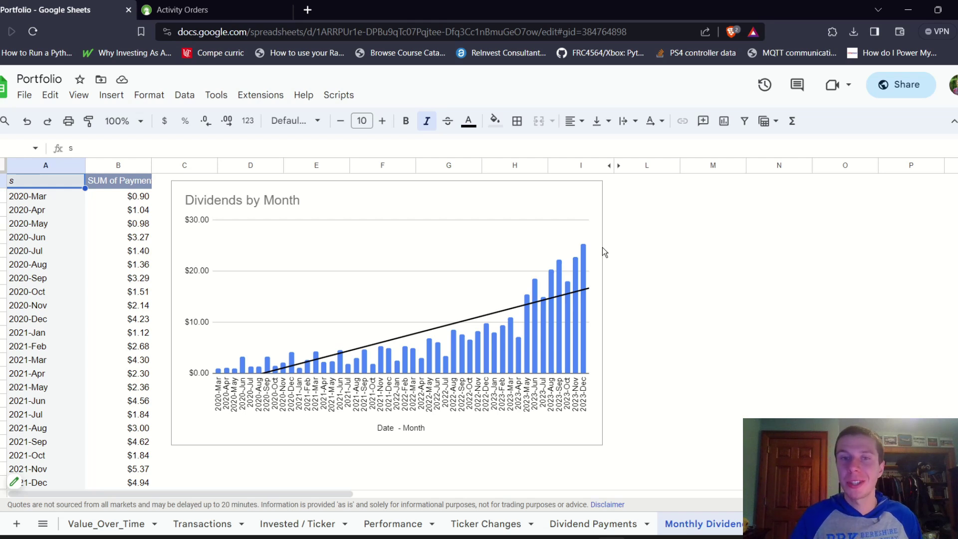
# Examine the Dividends by Quarter chart on the Quarterly Dividends sheet and the Dividends by Year chart on the yearly sheet
pyautogui.click(778, 523)
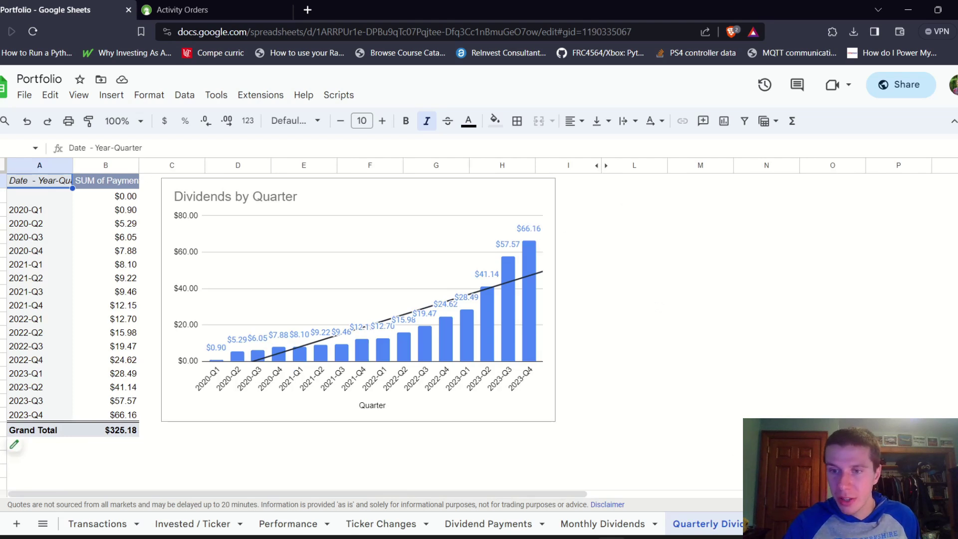
pyautogui.hotkey('ctrl', 'shift', 'pagedown')
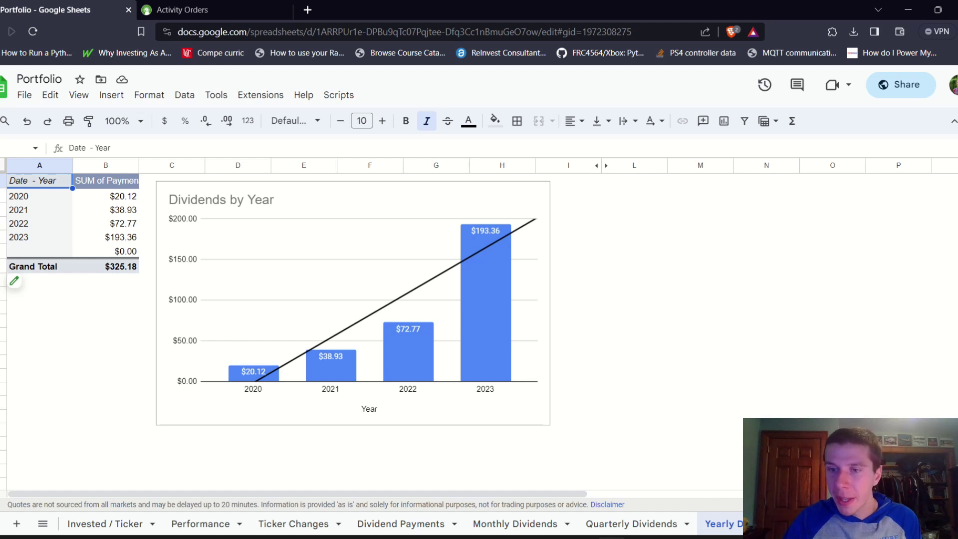
# Set the Ticker Changes sheet's starting date to 12/1/2023 and its ending date to 12/31/2023
pyautogui.hscroll(-5, 375, 524)
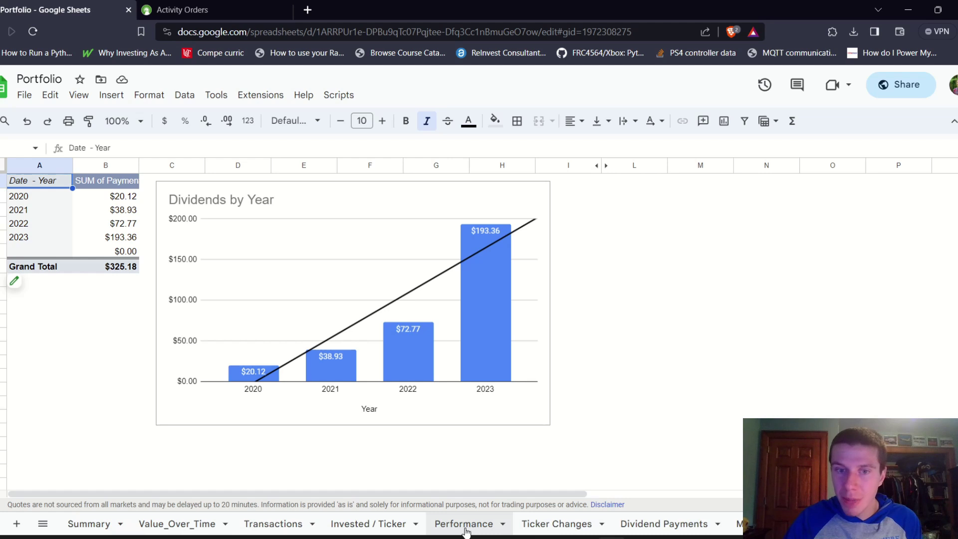
pyautogui.click(562, 531)
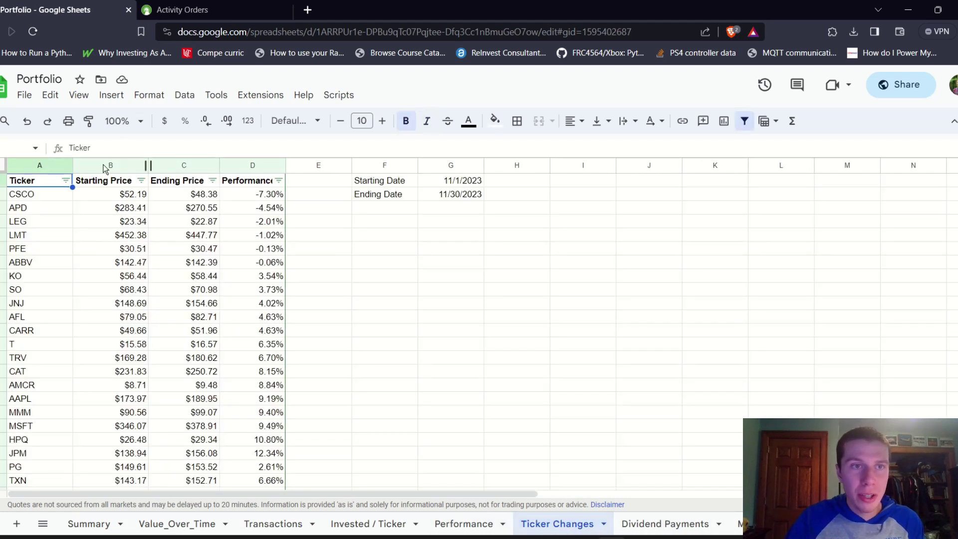
pyautogui.doubleClick(442, 183)
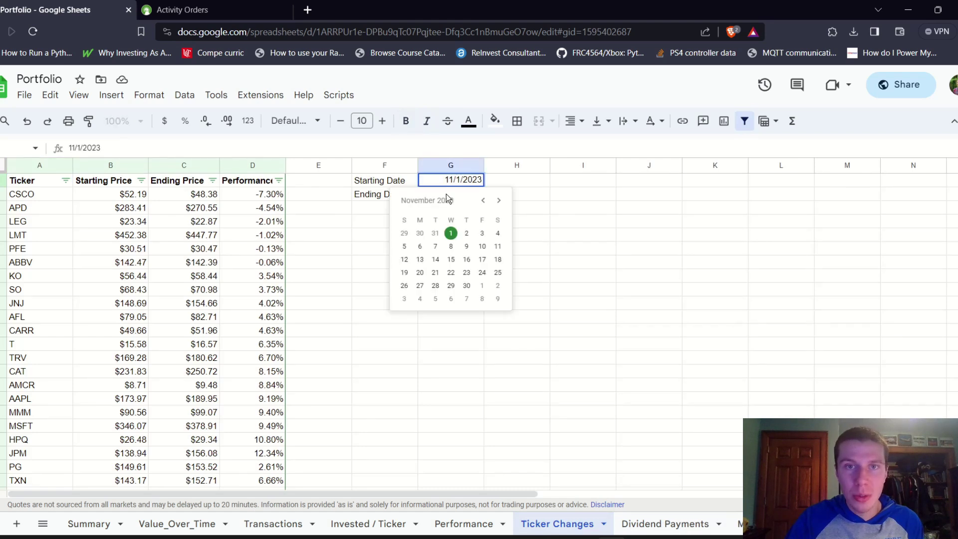
pyautogui.click(482, 286)
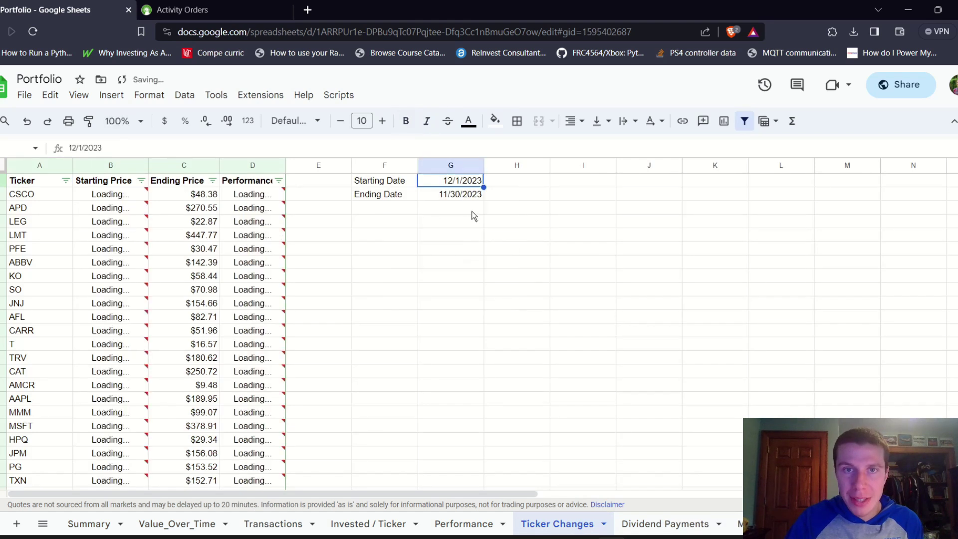
pyautogui.click(465, 195)
pyautogui.doubleClick(464, 194)
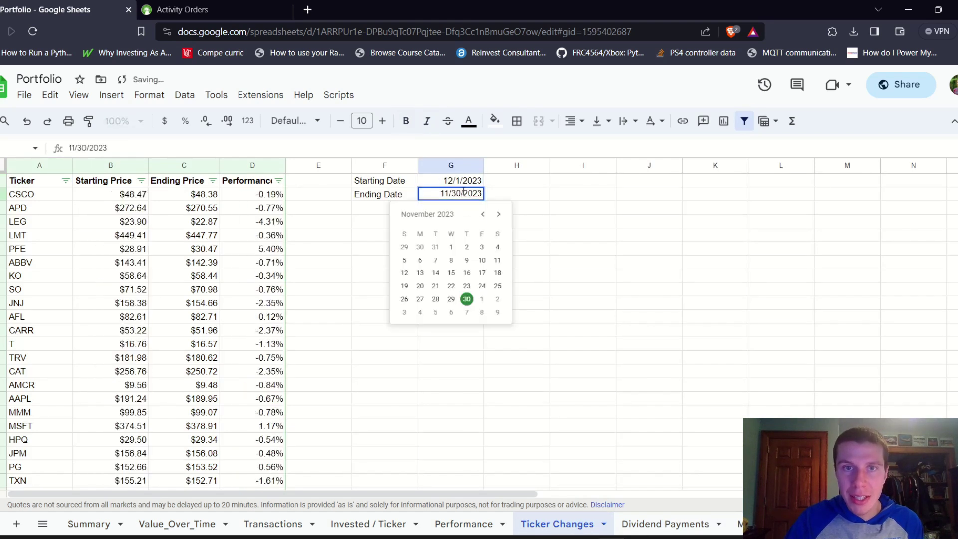
pyautogui.click(499, 213)
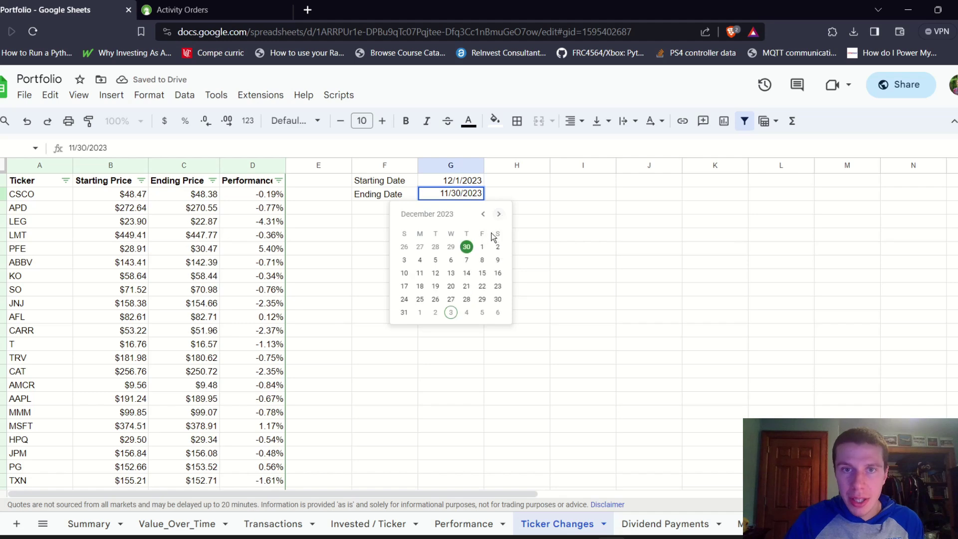
pyautogui.click(405, 313)
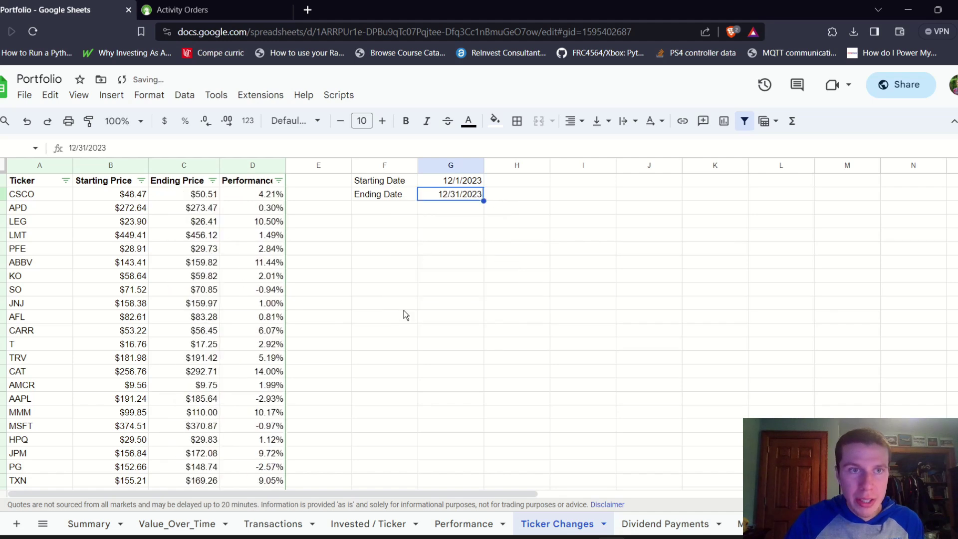
# Sort the Ticker Changes list by Performance in ascending order and review it from the weakest to the strongest ticker
pyautogui.click(279, 181)
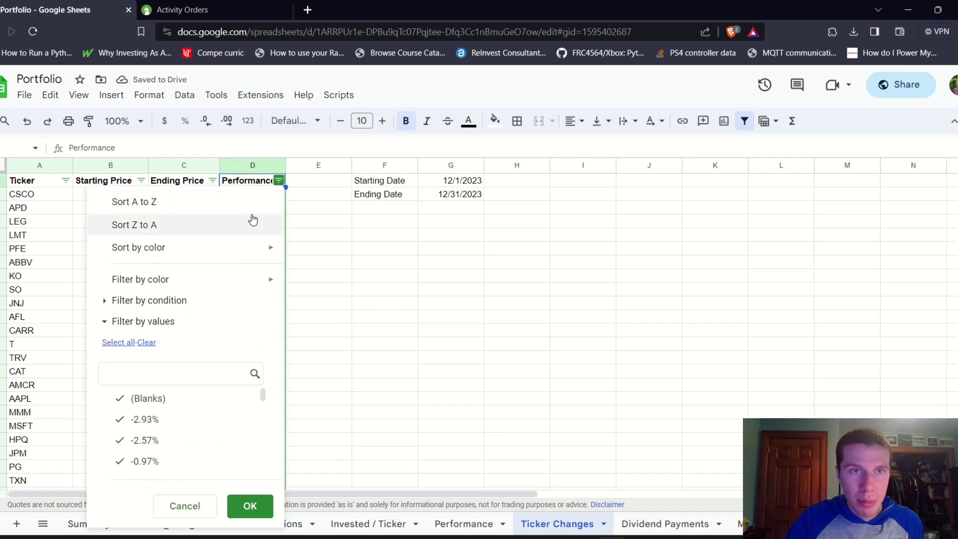
pyautogui.click(255, 204)
pyautogui.scroll(-2, 254, 264)
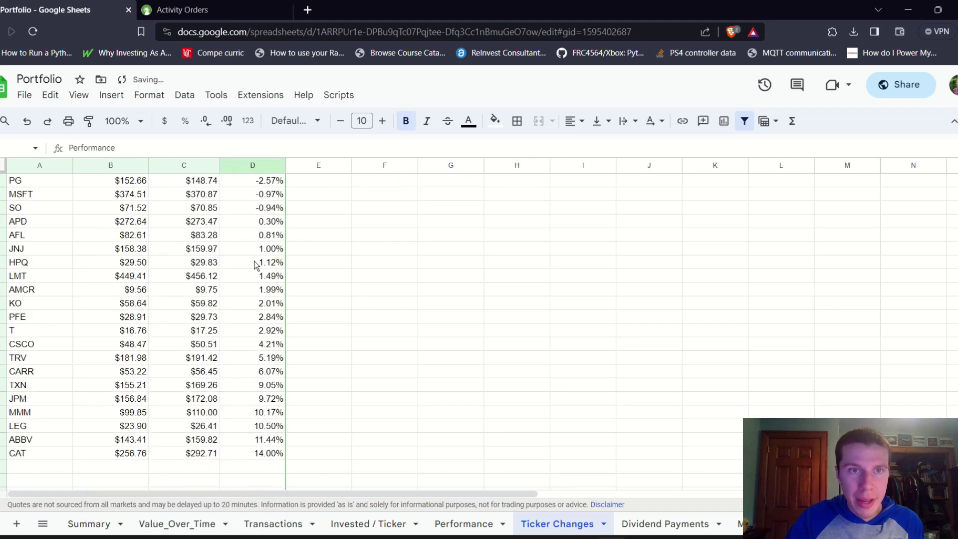
pyautogui.scroll(2, 255, 265)
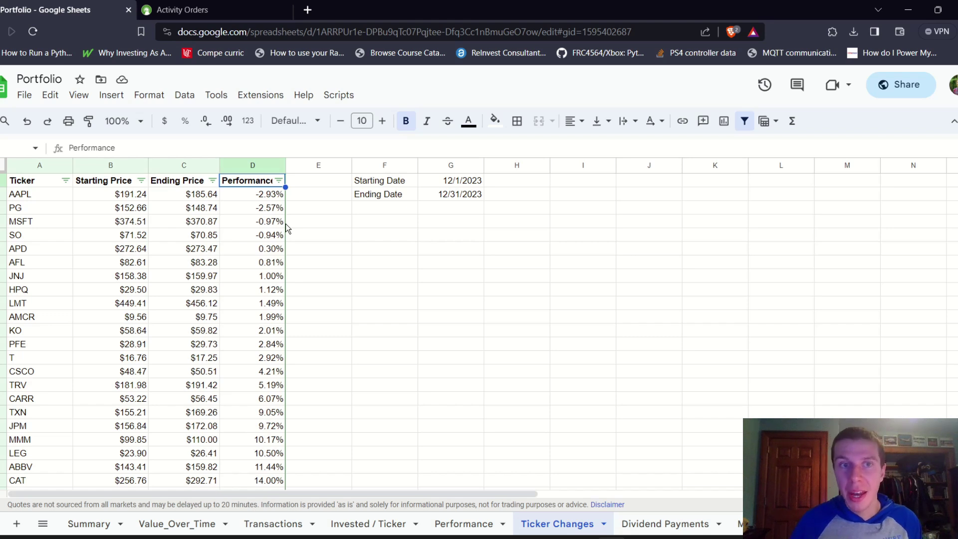
pyautogui.scroll(-2, 245, 304)
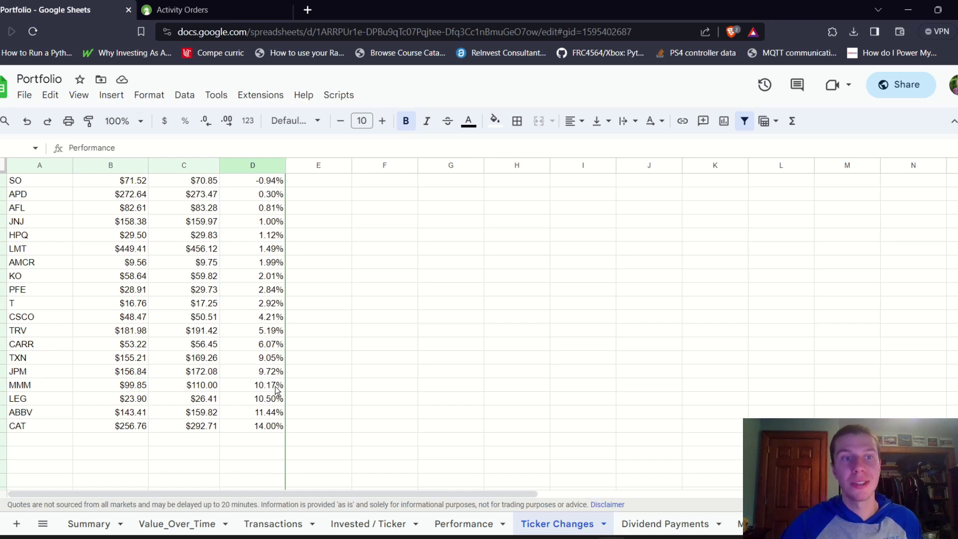
pyautogui.scroll(2, 277, 389)
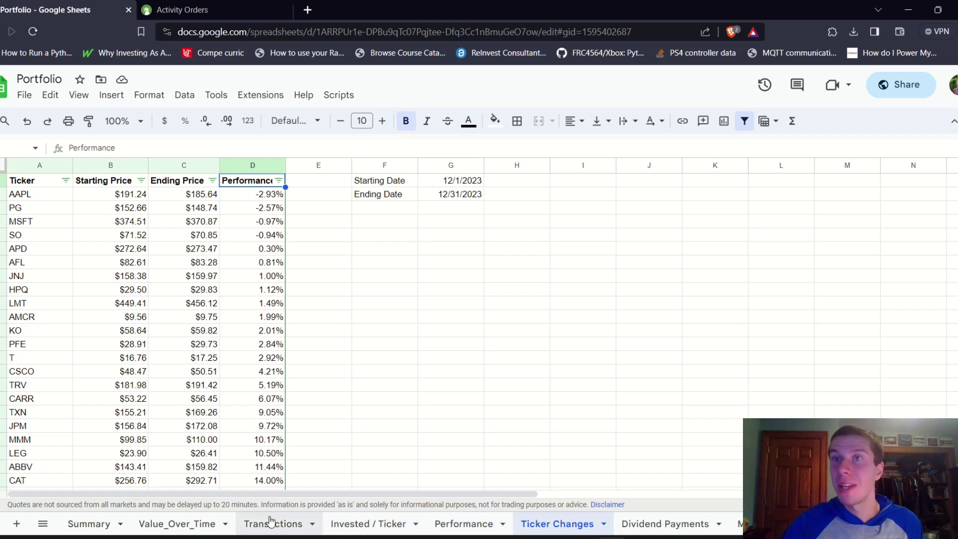
# Open the Value_Over_Time sheet and examine its portfolio value and dividend income charts
pyautogui.click(181, 522)
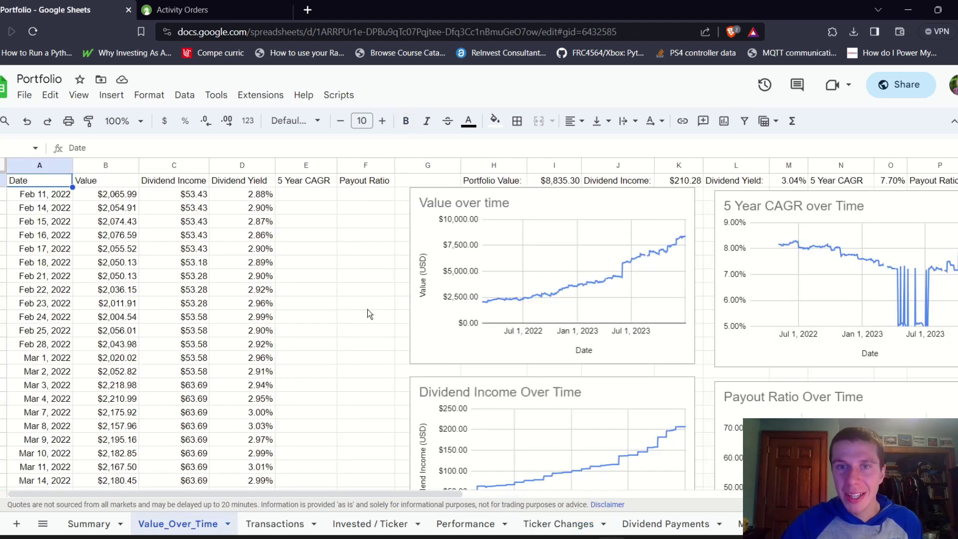
pyautogui.scroll(-3, 367, 310)
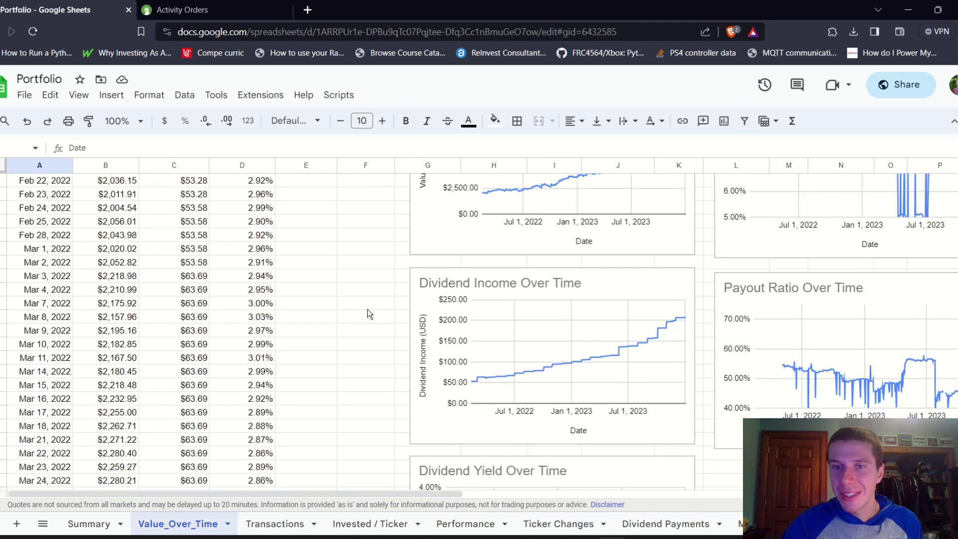
pyautogui.scroll(3, 368, 312)
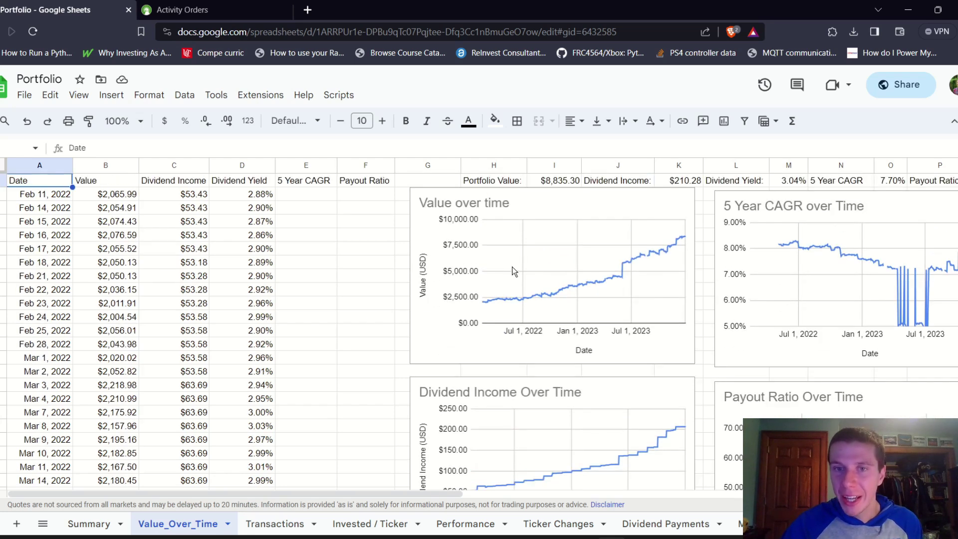
pyautogui.click(579, 293)
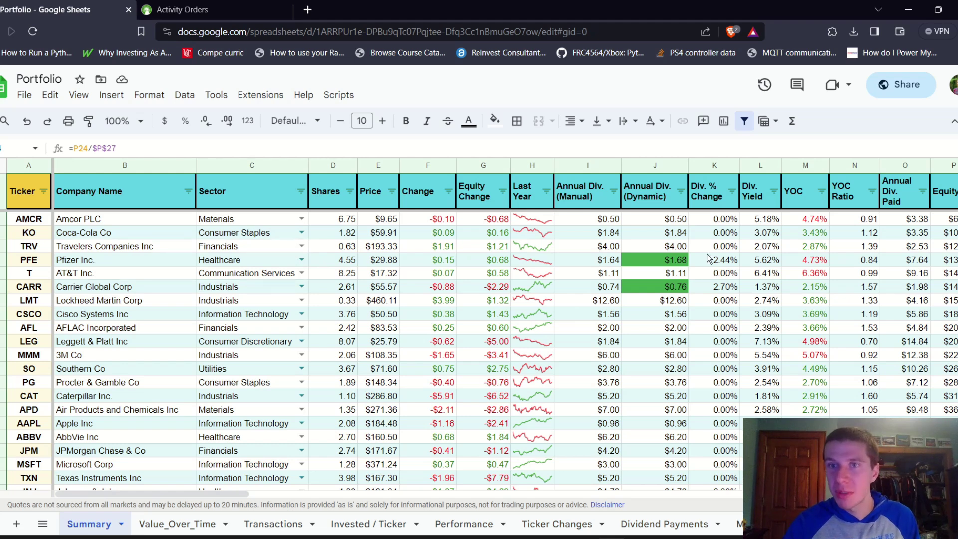
# Review the portfolio percentages on the Summary sheet, focusing on the HPQ holding's share and equity and on the cash equity
pyautogui.hscroll(3, 708, 257)
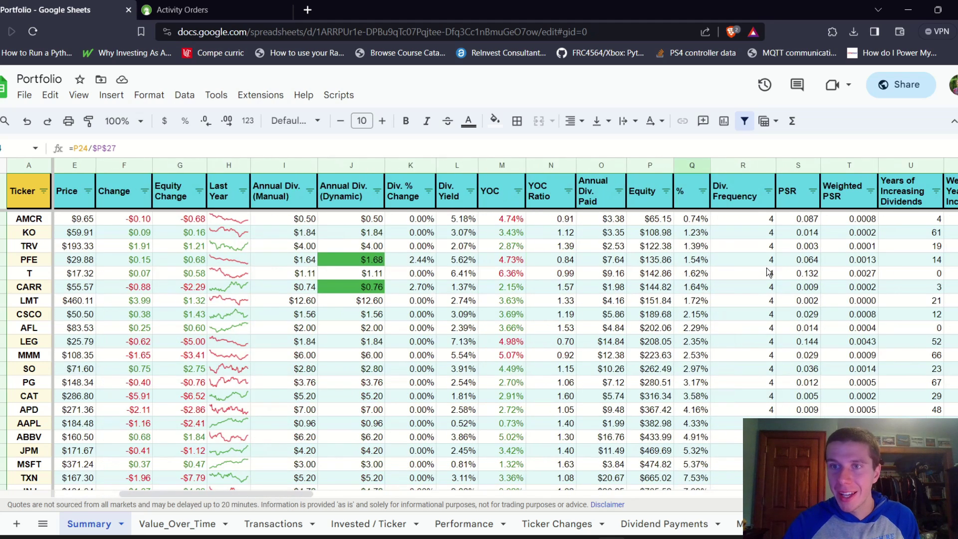
pyautogui.click(687, 219)
pyautogui.scroll(-3, 663, 308)
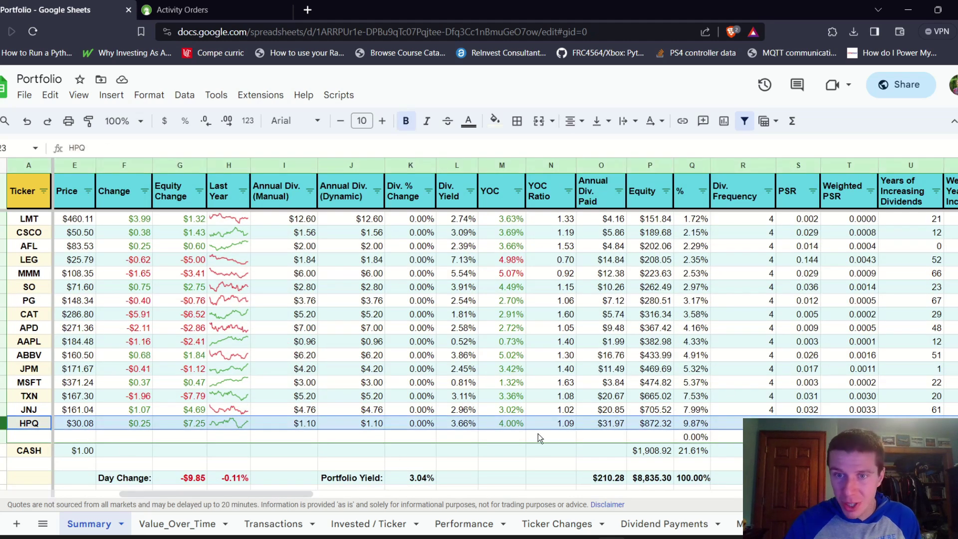
pyautogui.click(699, 423)
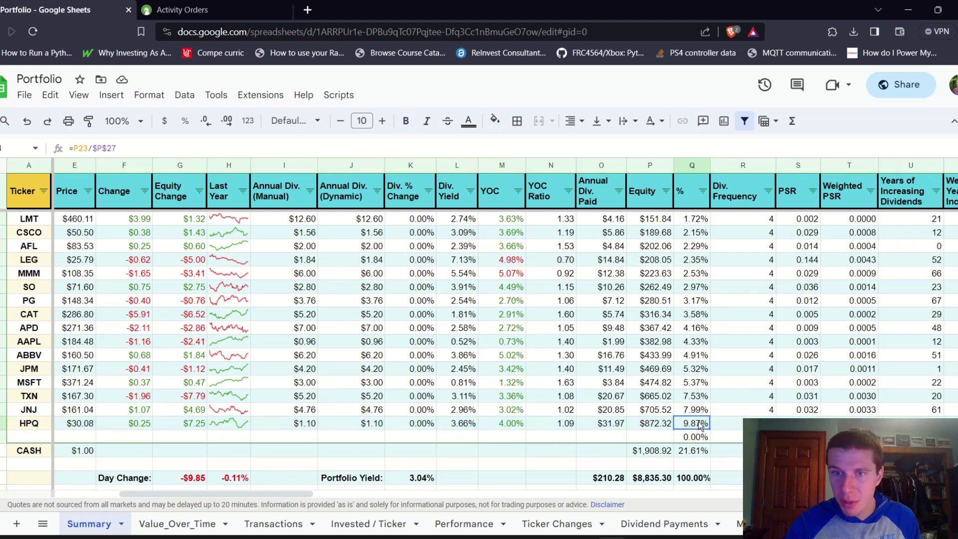
pyautogui.click(672, 427)
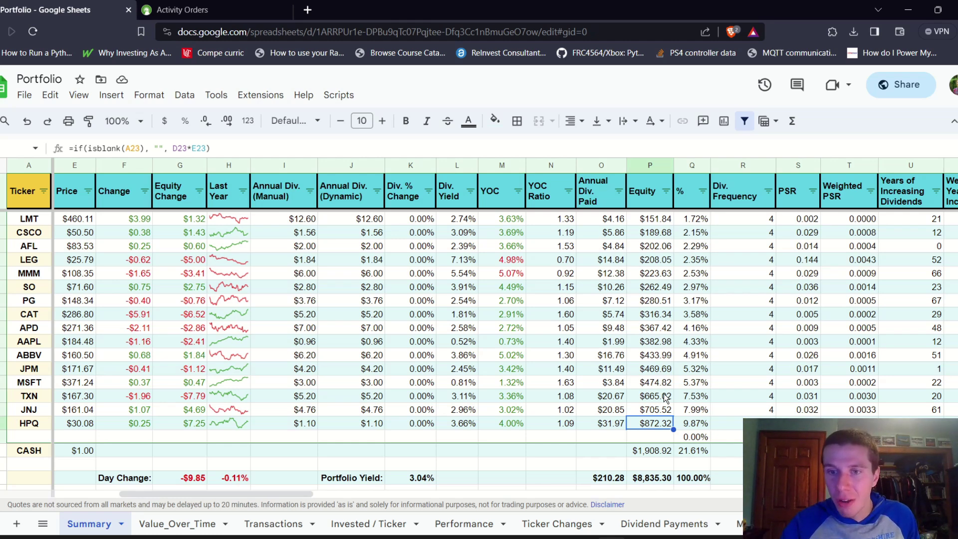
pyautogui.scroll(-3, 665, 398)
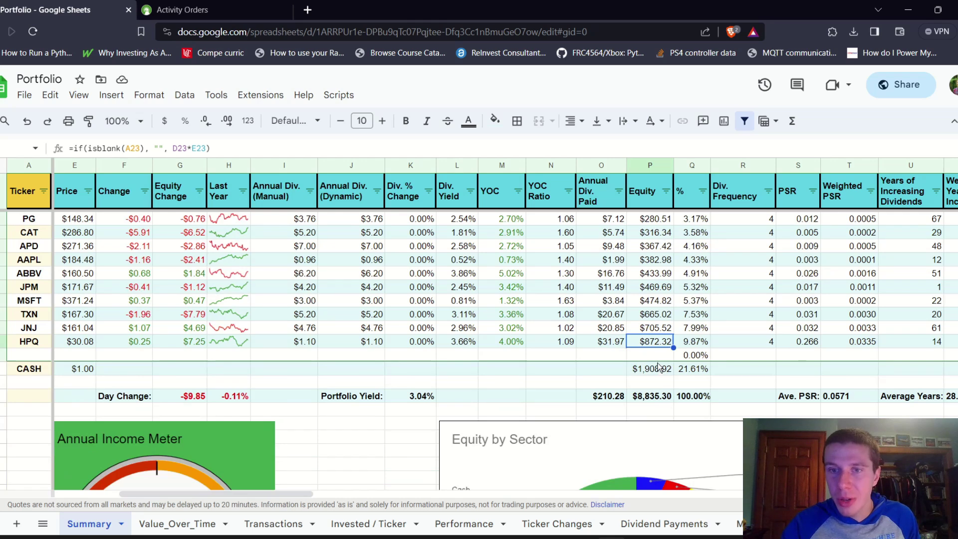
pyautogui.click(660, 370)
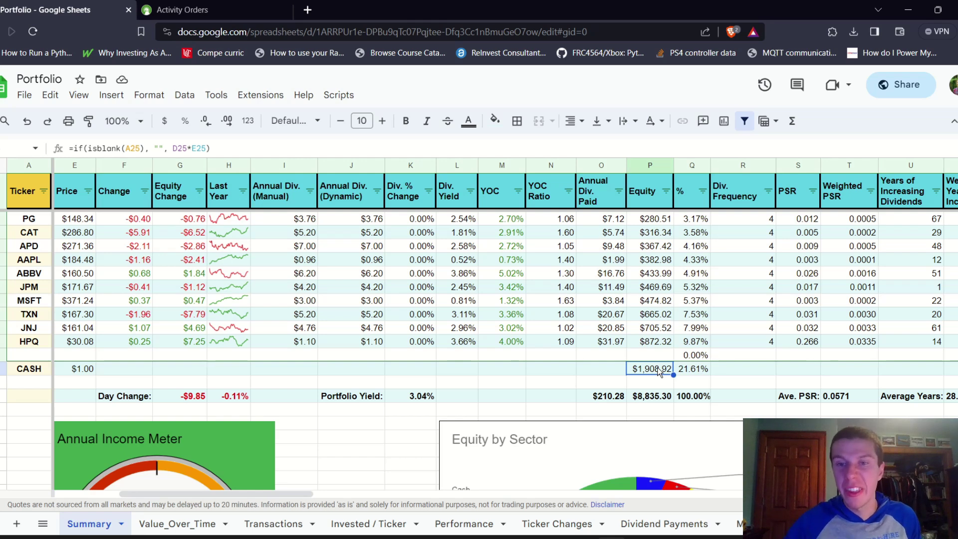
# Examine the Equity by Sector chart below the holdings table on the Summary sheet
pyautogui.scroll(-2, 660, 371)
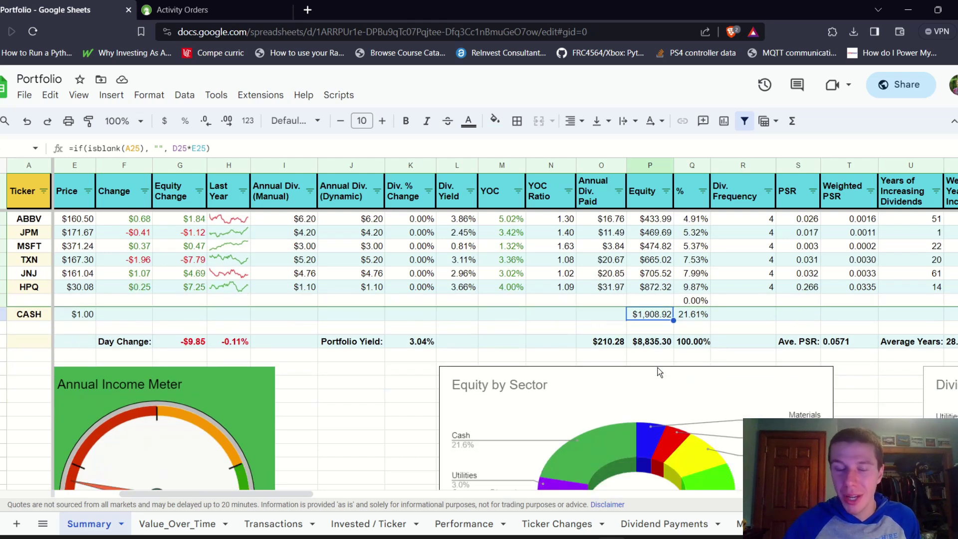
pyautogui.scroll(-3, 659, 370)
pyautogui.scroll(-1, 657, 367)
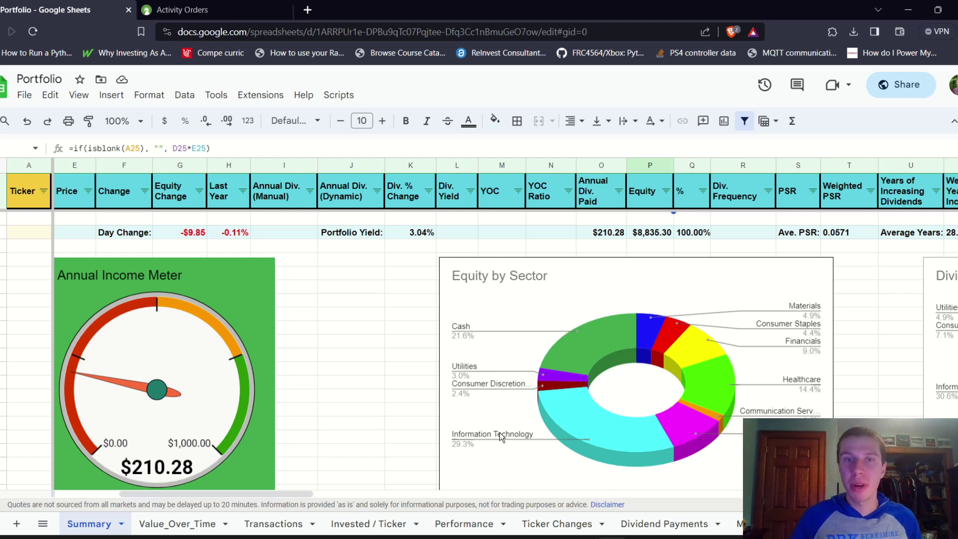
# Review the Summary block's annual dividend income, average 5 year CAGR and dividend yield
pyautogui.hscroll(-5, 229, 387)
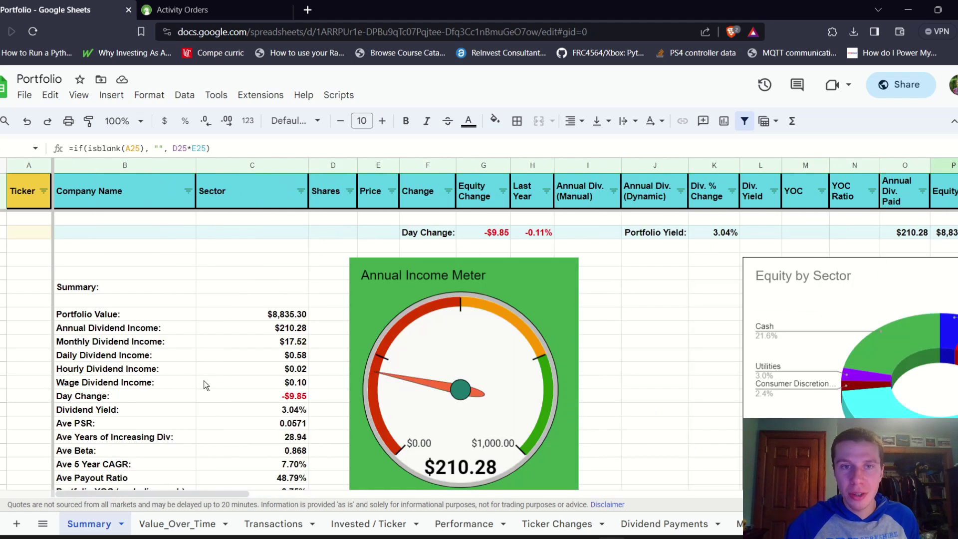
pyautogui.scroll(-1, 204, 385)
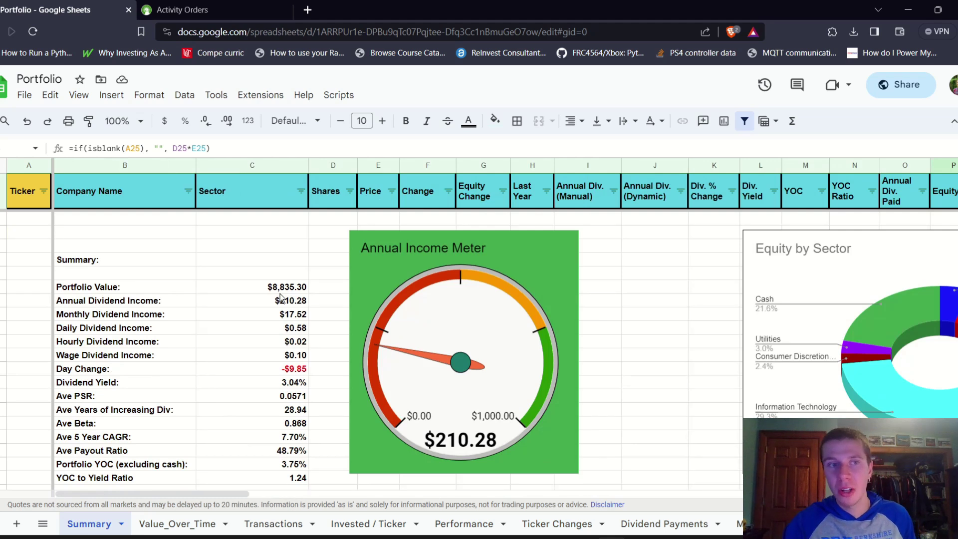
pyautogui.click(248, 305)
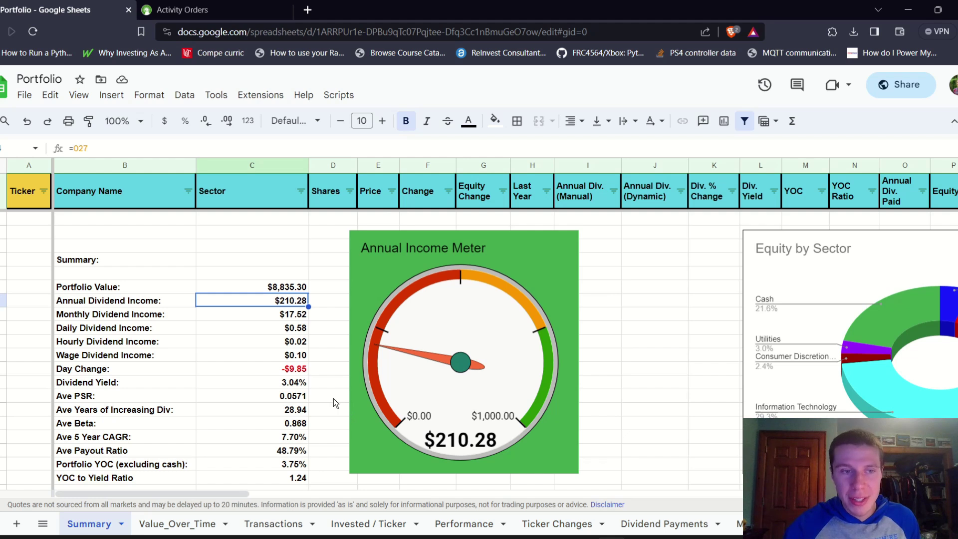
pyautogui.click(251, 438)
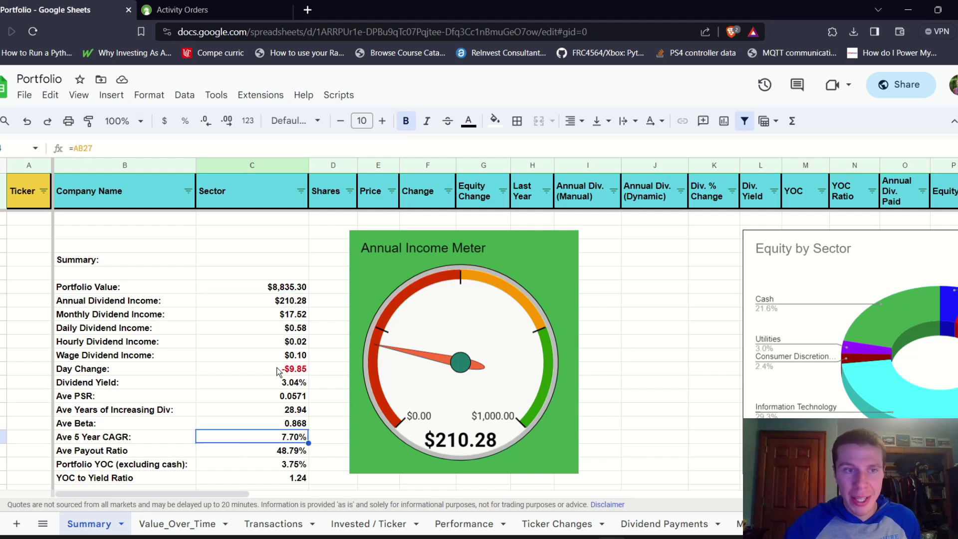
pyautogui.click(278, 384)
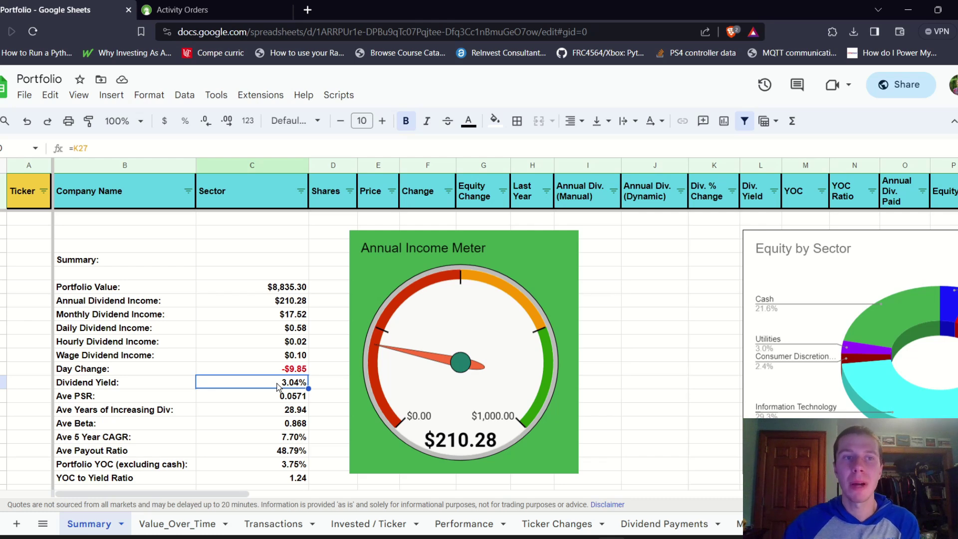
# Return to the holdings table on the Summary sheet and select the AAPL ticker cell
pyautogui.scroll(5, 278, 387)
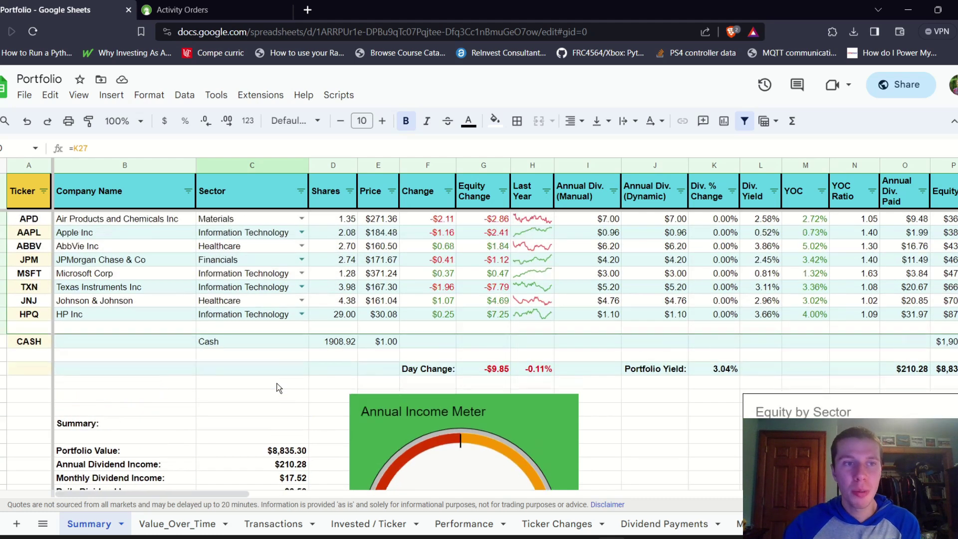
pyautogui.scroll(1, 278, 388)
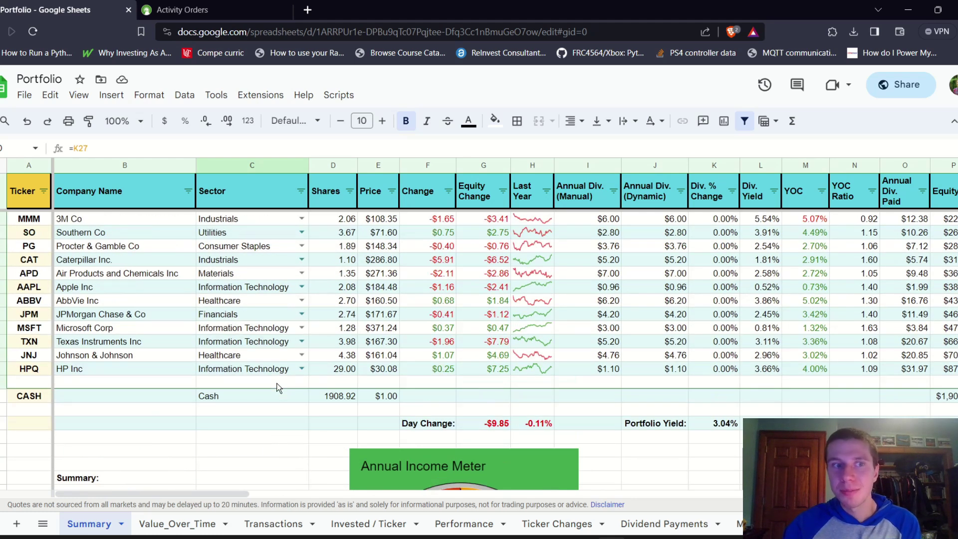
pyautogui.scroll(1, 278, 388)
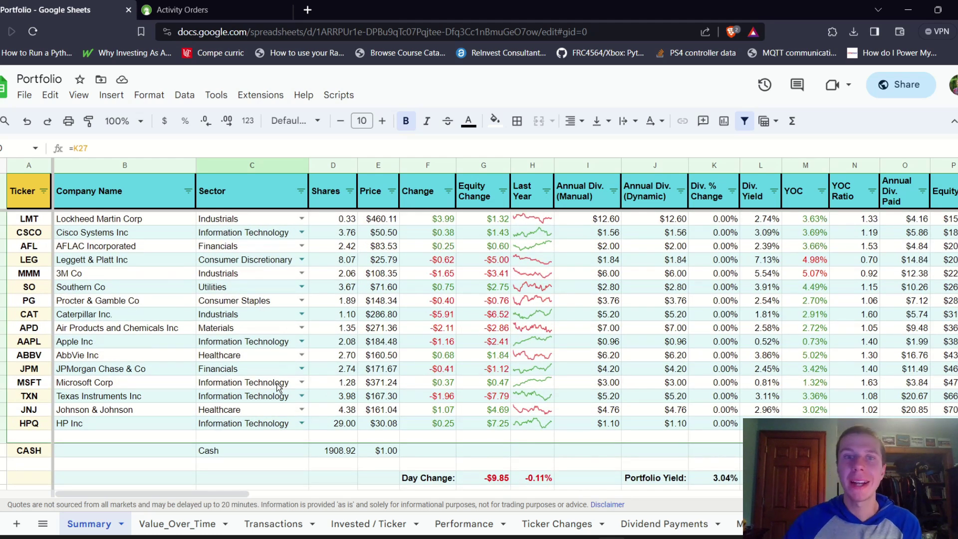
pyautogui.click(22, 339)
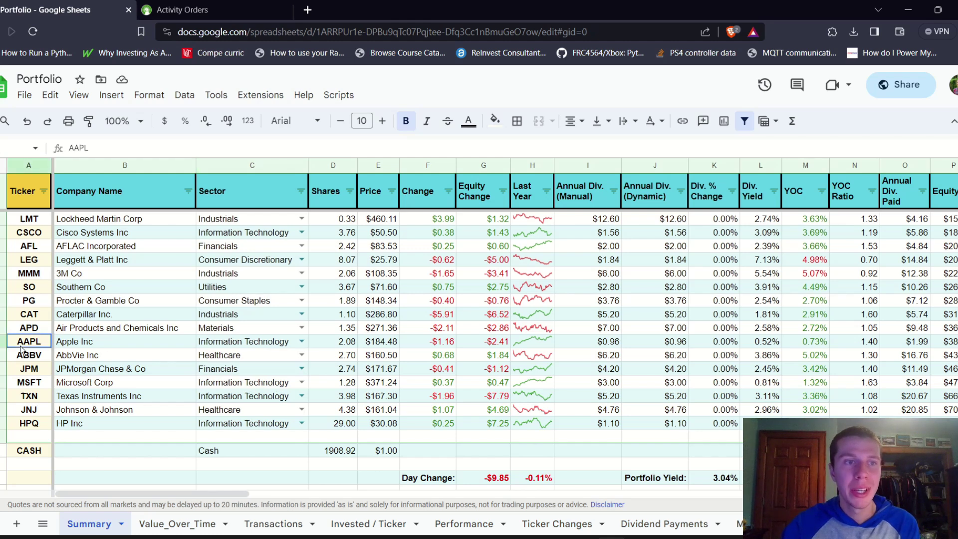
# Review the MSFT and CARR holdings on the Summary sheet and look over the neighbouring rows of the holdings table
pyautogui.click(40, 384)
pyautogui.scroll(1, 40, 384)
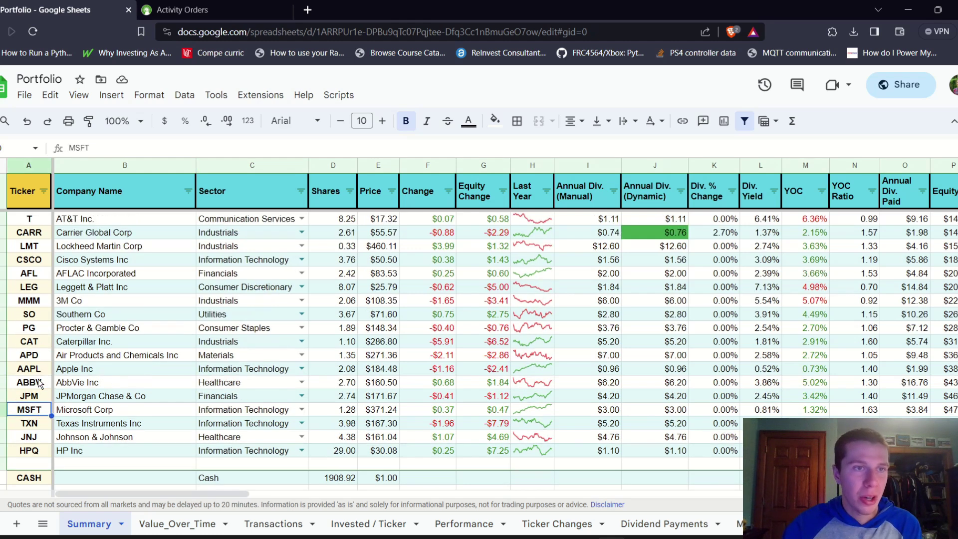
pyautogui.click(40, 234)
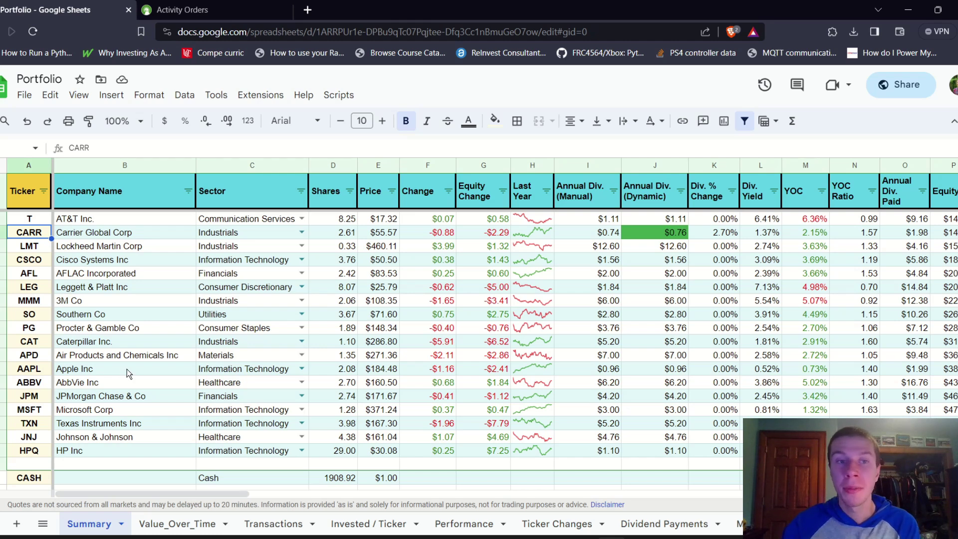
pyautogui.scroll(2, 313, 325)
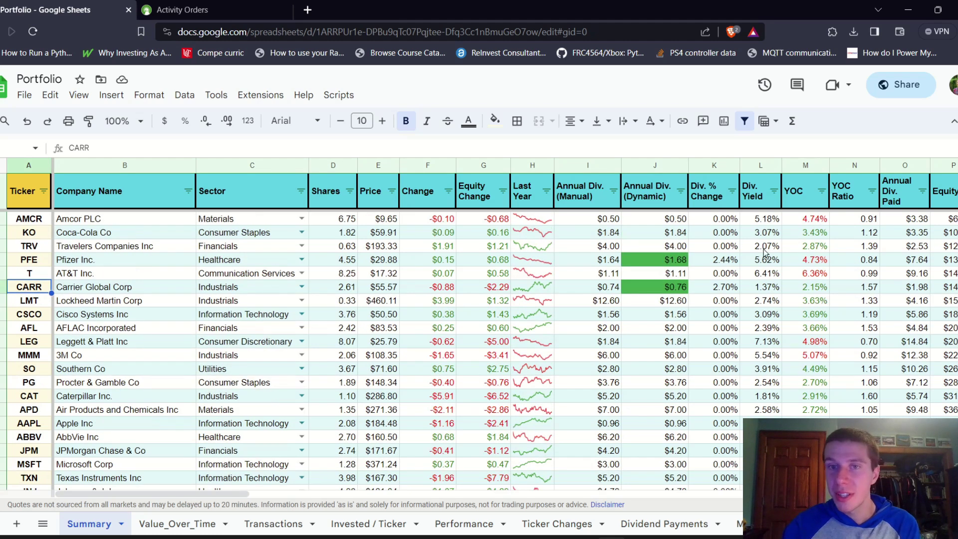
# Set the manual annual dividend for Pfizer (PFE) to 1.68 in the holdings table
pyautogui.click(613, 263)
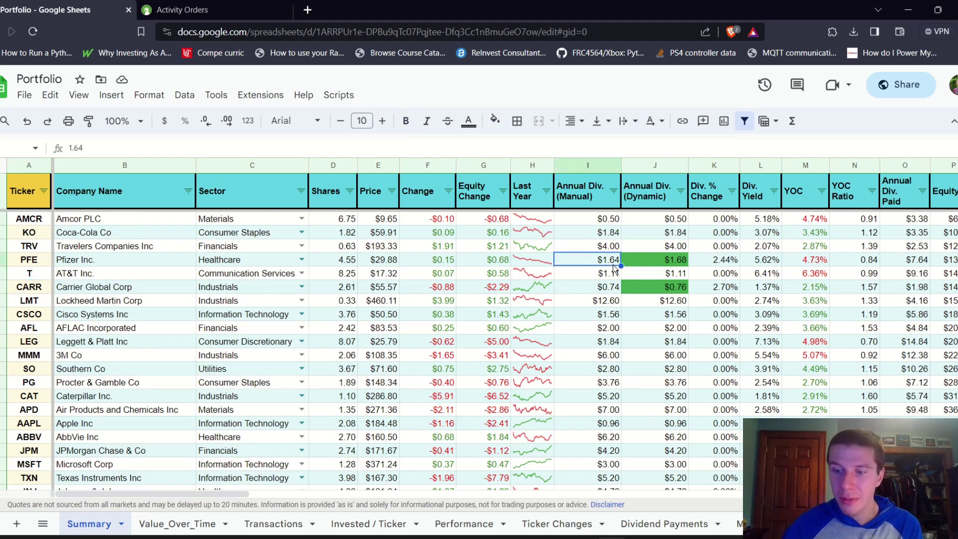
pyautogui.doubleClick(613, 264)
pyautogui.press('BackSpace')
pyautogui.write('8')
pyautogui.press('Return')
# Set the manual annual dividend for Carrier Global (CARR) to .76
pyautogui.click(612, 287)
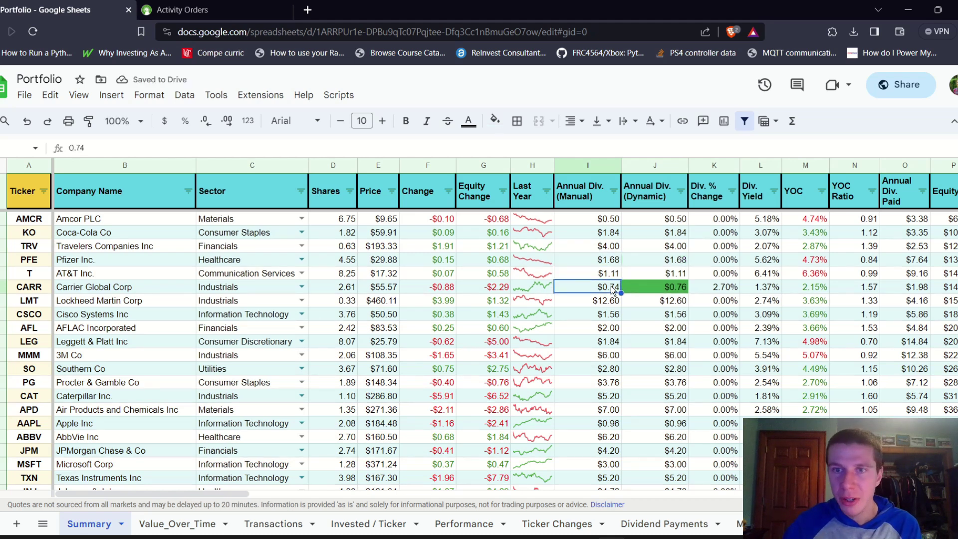
pyautogui.write('.76')
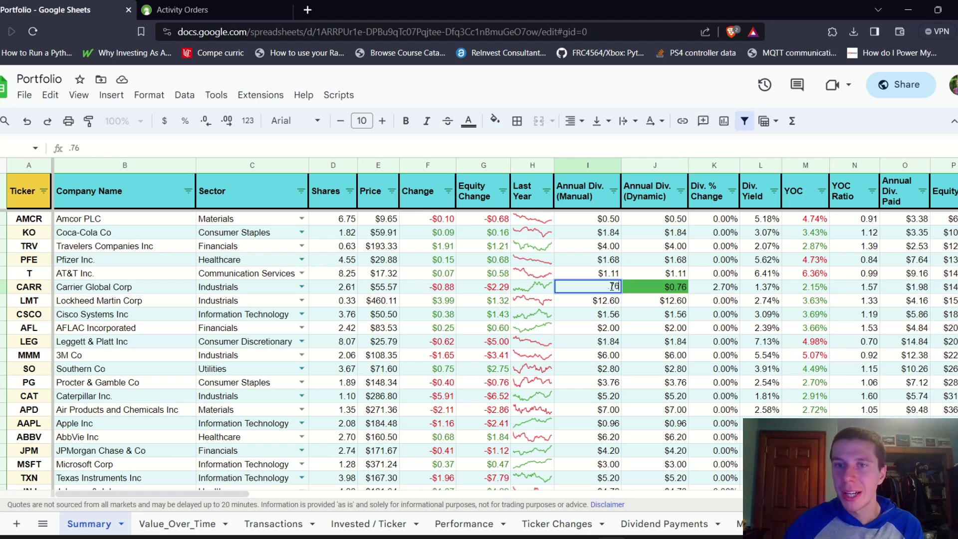
pyautogui.press('Return')
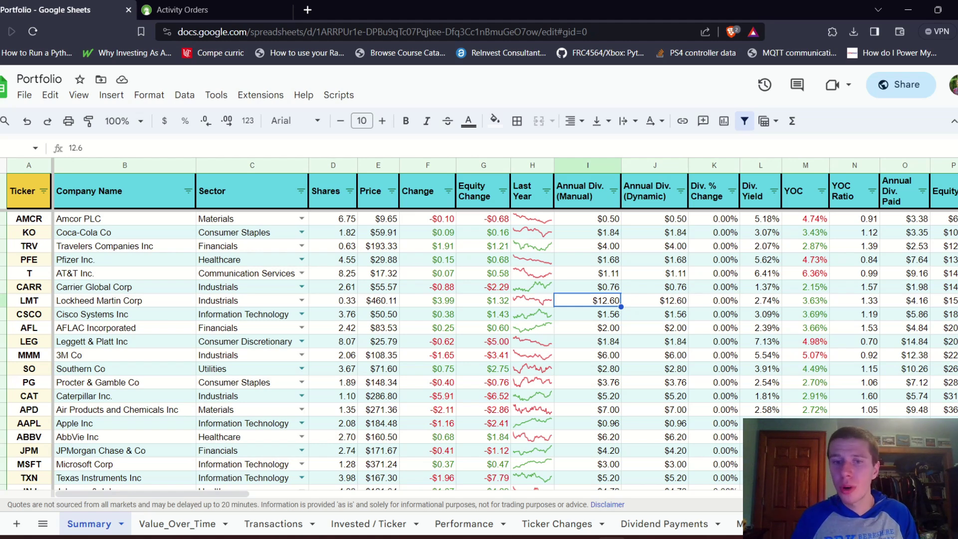
# Open the Value_Over_Time sheet and examine the value, dividend income, dividend yield, 5 year CAGR and payout ratio charts
pyautogui.click(184, 528)
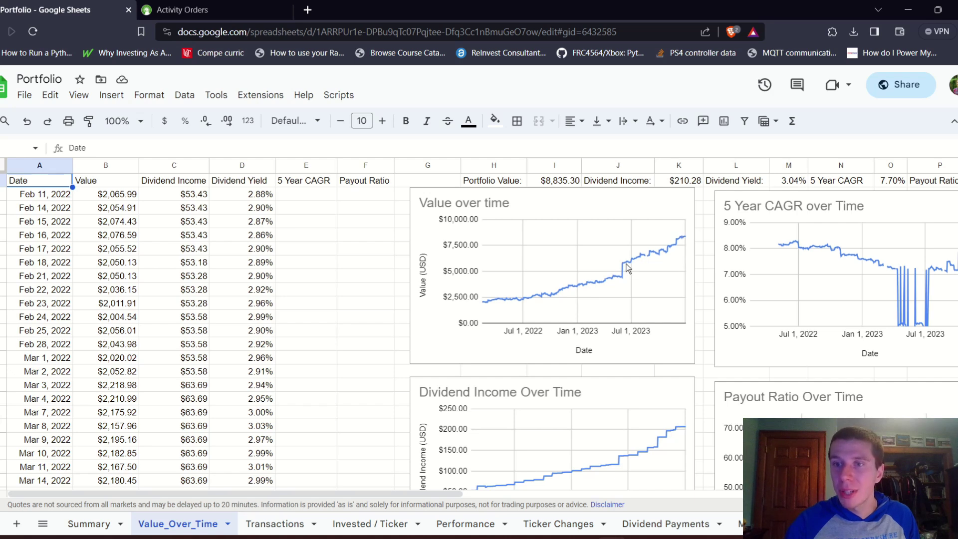
pyautogui.scroll(-1, 626, 268)
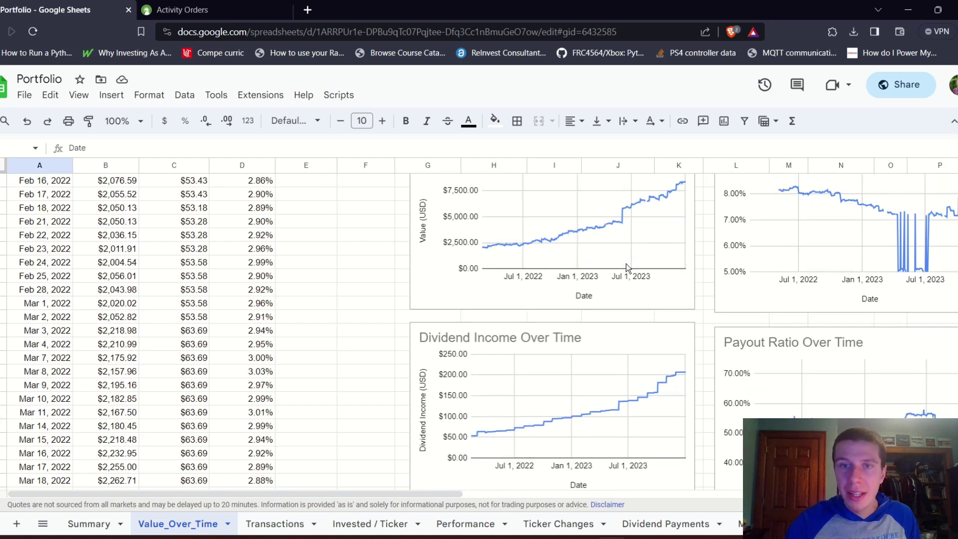
pyautogui.scroll(-1, 627, 268)
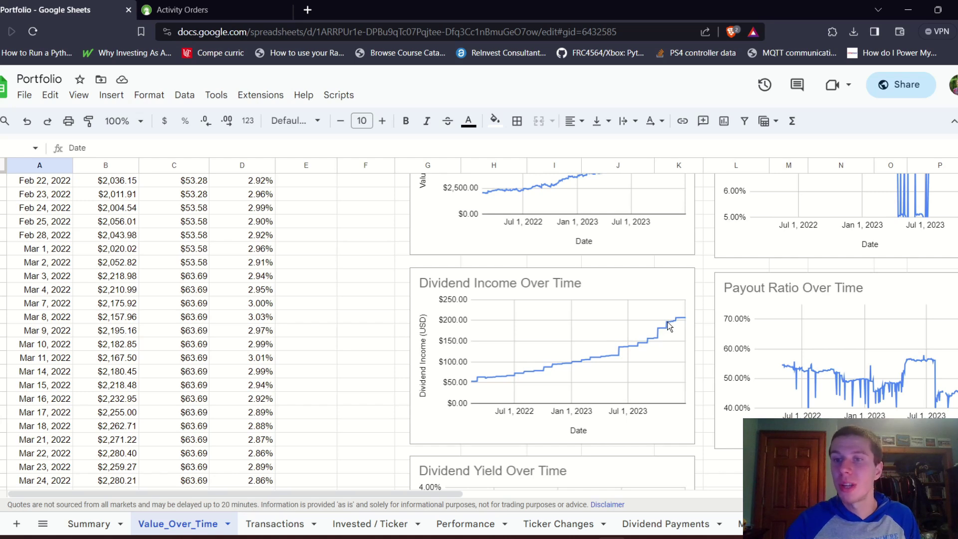
pyautogui.scroll(-2, 669, 327)
pyautogui.hscroll(3, 670, 327)
pyautogui.scroll(3, 748, 290)
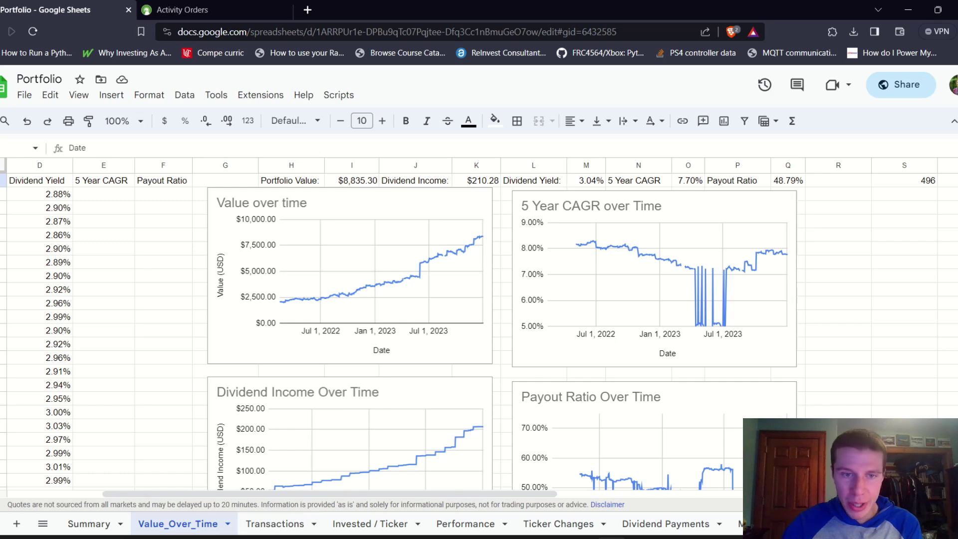
# Set the Start Date on the Invested / Ticker sheet to 1/1/2023
pyautogui.click(396, 520)
pyautogui.doubleClick(582, 180)
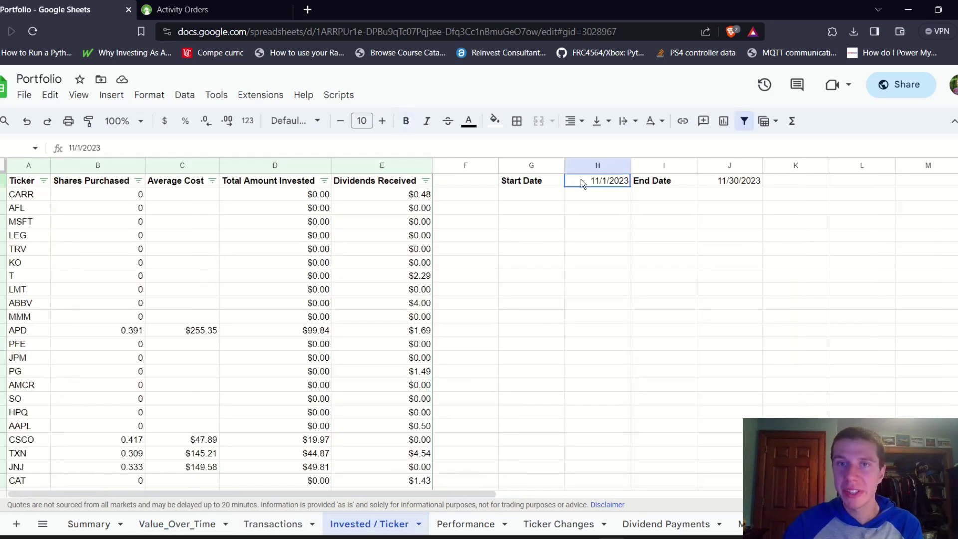
pyautogui.click(631, 201)
pyautogui.click(630, 200)
pyautogui.click(630, 200)
pyautogui.click(631, 200)
pyautogui.click(630, 200)
pyautogui.click(630, 200)
pyautogui.click(630, 200)
pyautogui.click(631, 200)
pyautogui.click(630, 201)
pyautogui.click(631, 201)
pyautogui.click(551, 233)
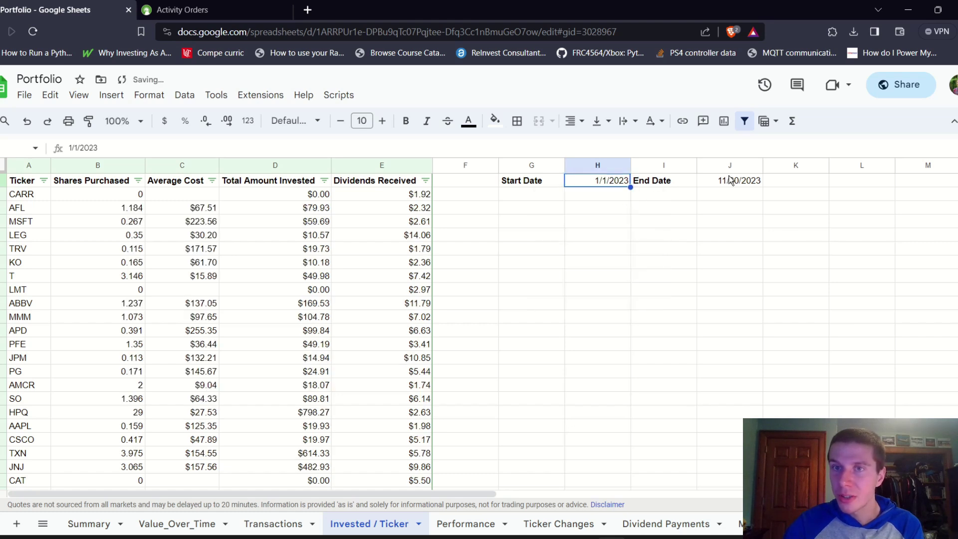
# Set the End Date on the Invested / Ticker sheet to 12/31/2023
pyautogui.doubleClick(731, 181)
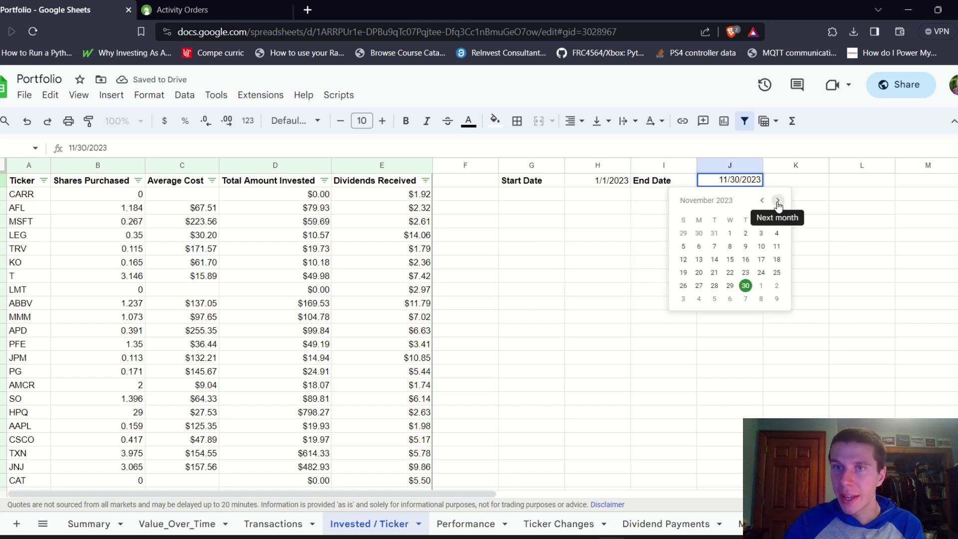
pyautogui.click(777, 202)
pyautogui.click(684, 299)
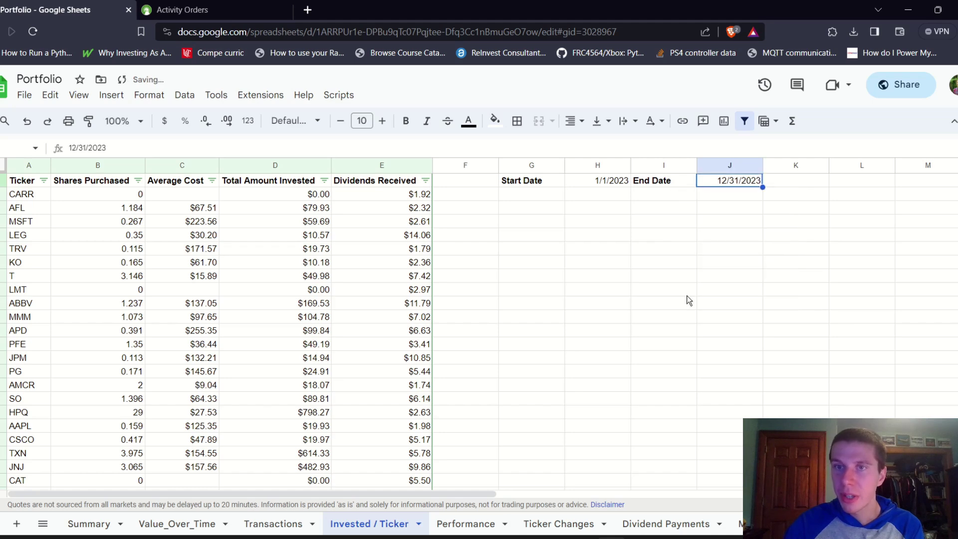
# Sort the ticker table by Total Amount Invested in ascending order
pyautogui.click(324, 180)
pyautogui.click(294, 206)
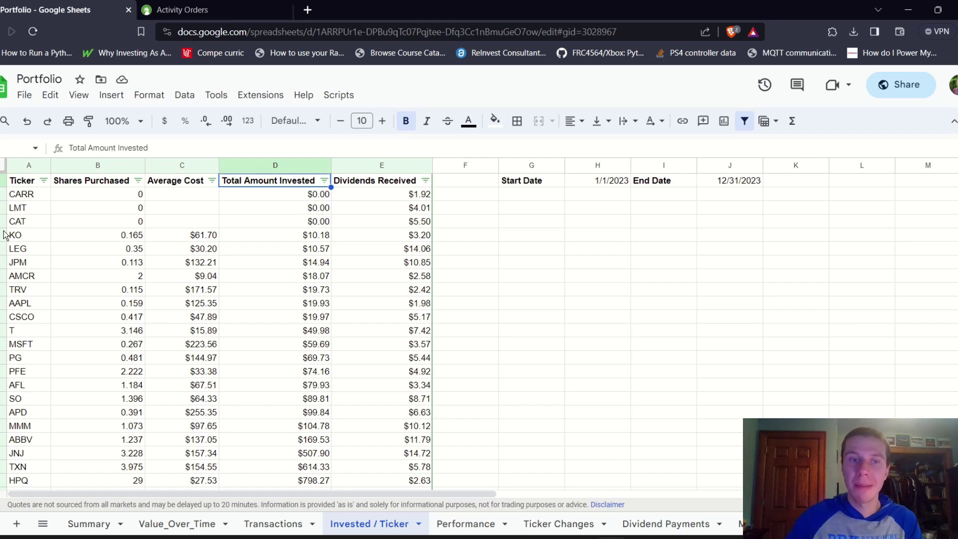
pyautogui.scroll(-4, 97, 377)
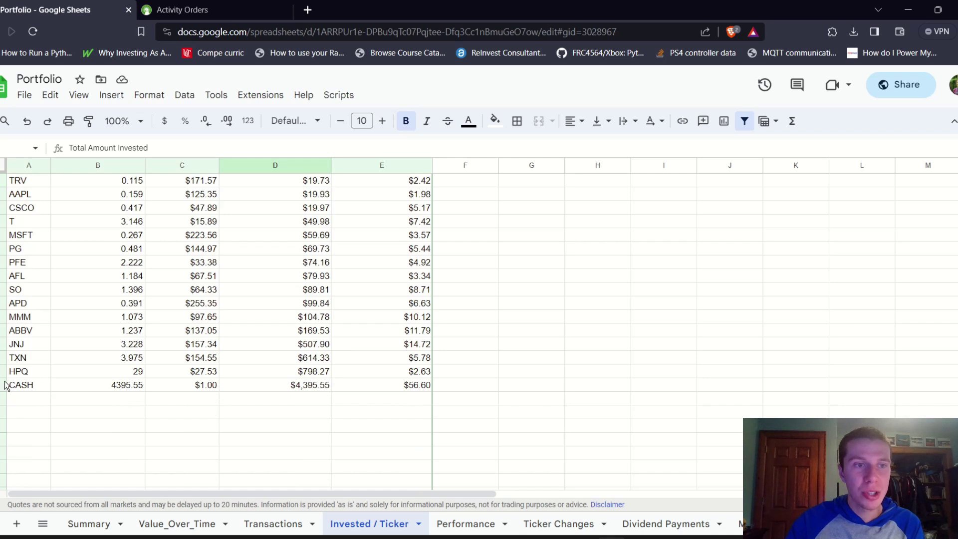
# Examine the total amounts invested for CASH, HPQ, TXN, JNJ, ABBV and MMM, including the HPQ shares purchased
pyautogui.click(289, 388)
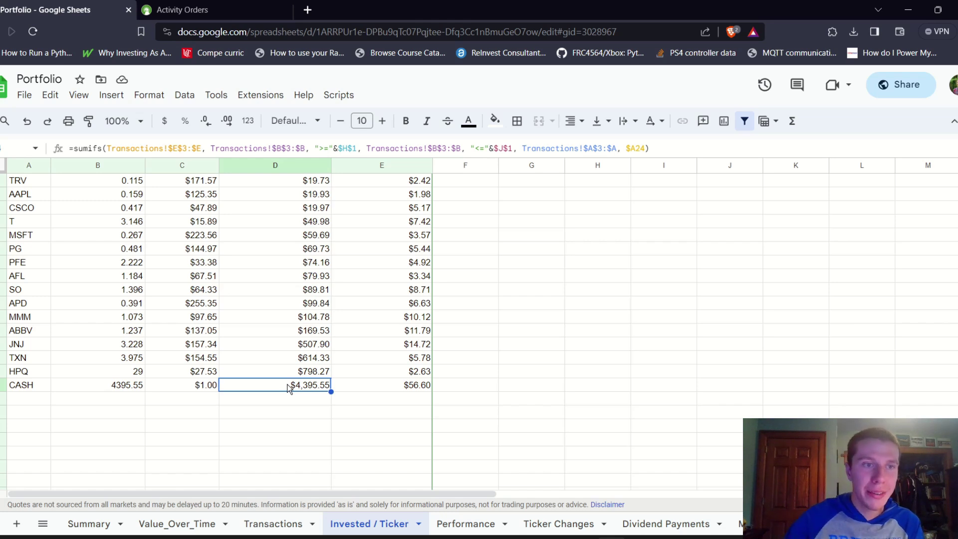
pyautogui.click(320, 376)
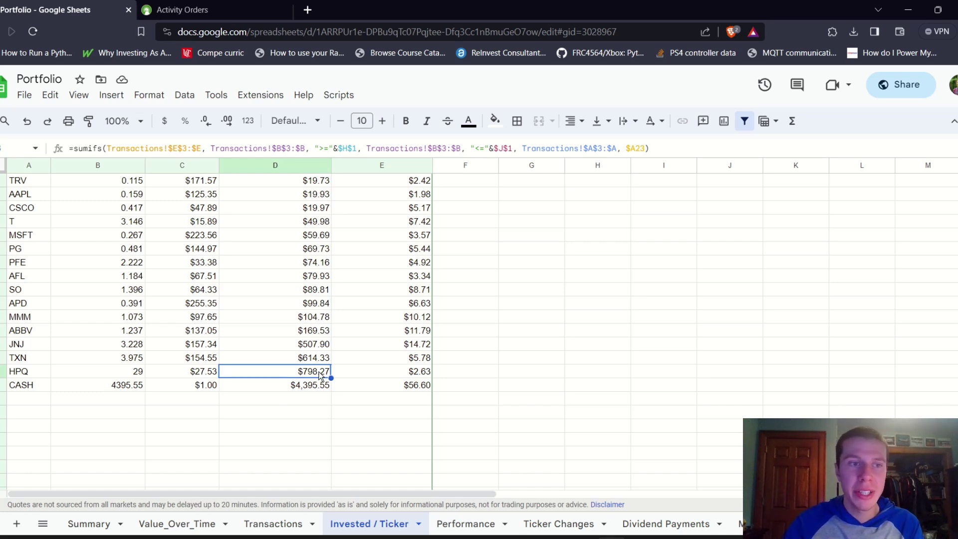
pyautogui.click(122, 373)
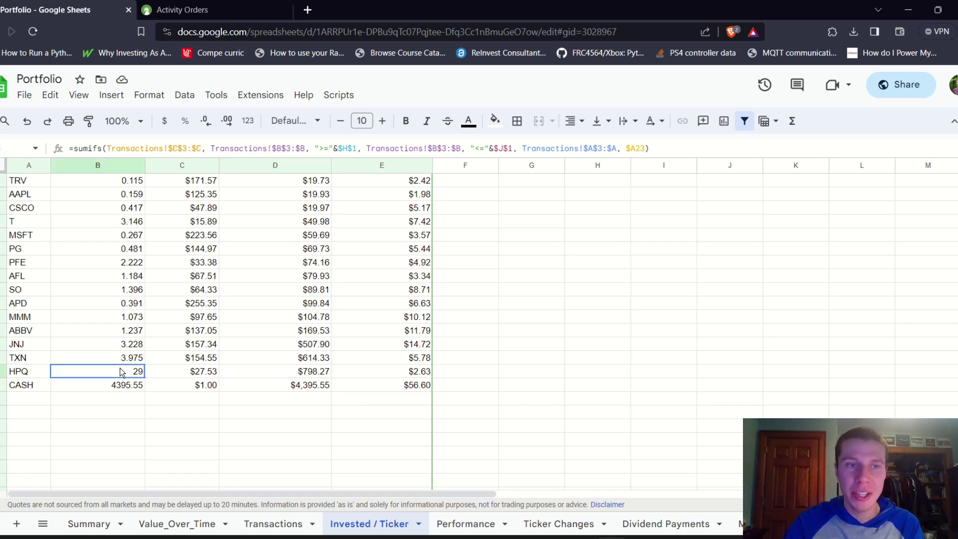
pyautogui.click(322, 359)
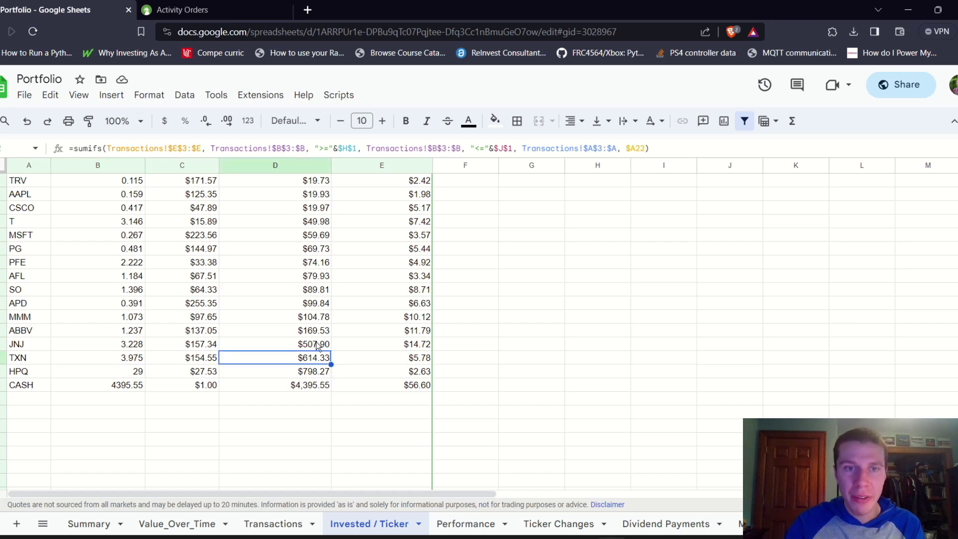
pyautogui.click(318, 346)
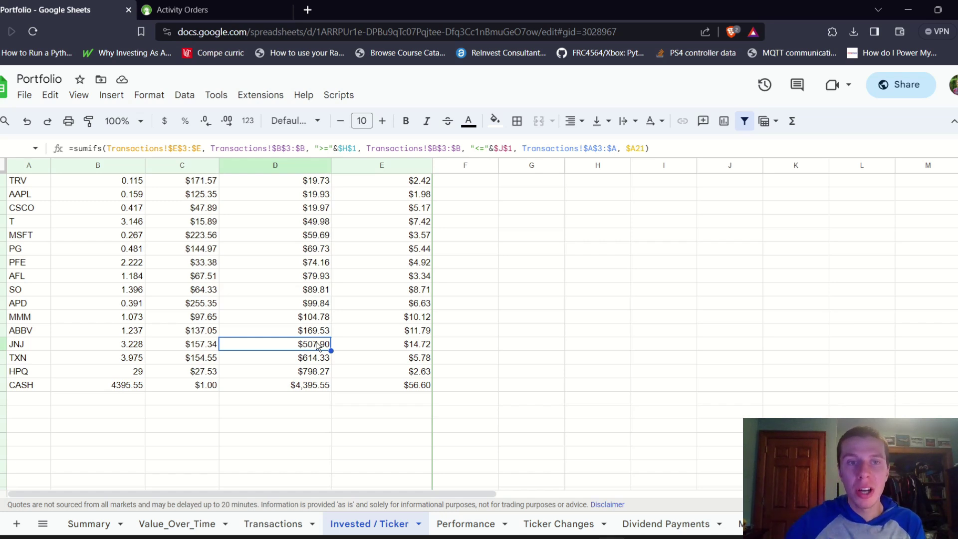
pyautogui.click(317, 332)
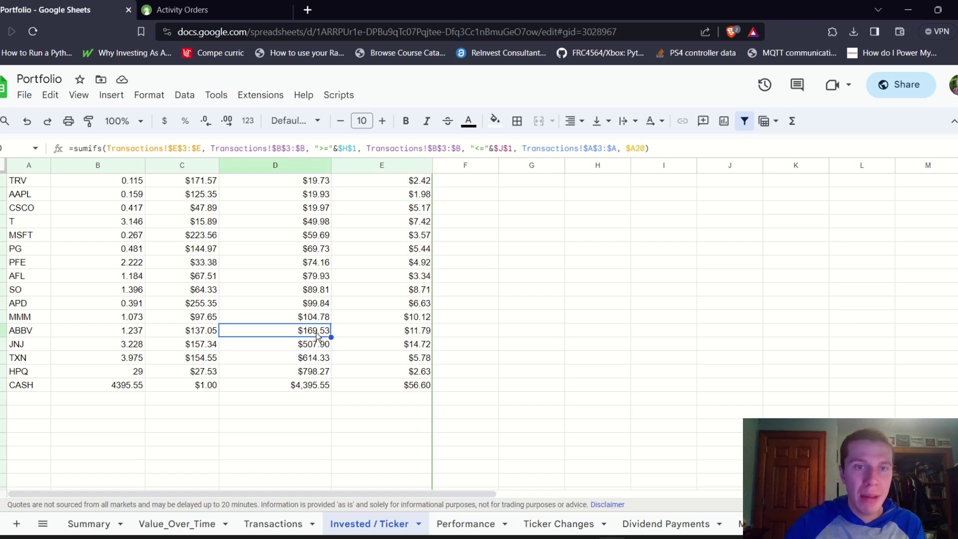
pyautogui.click(316, 318)
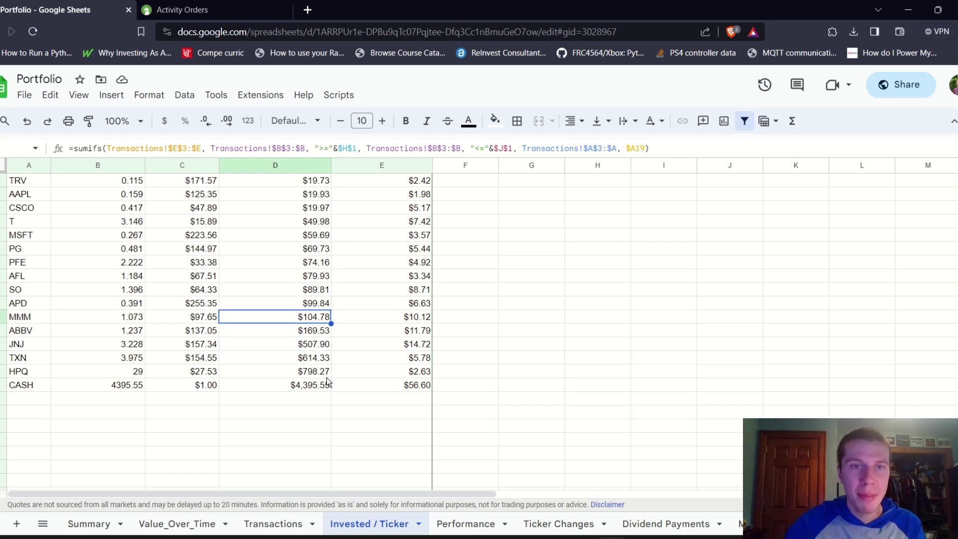
pyautogui.scroll(1, 298, 248)
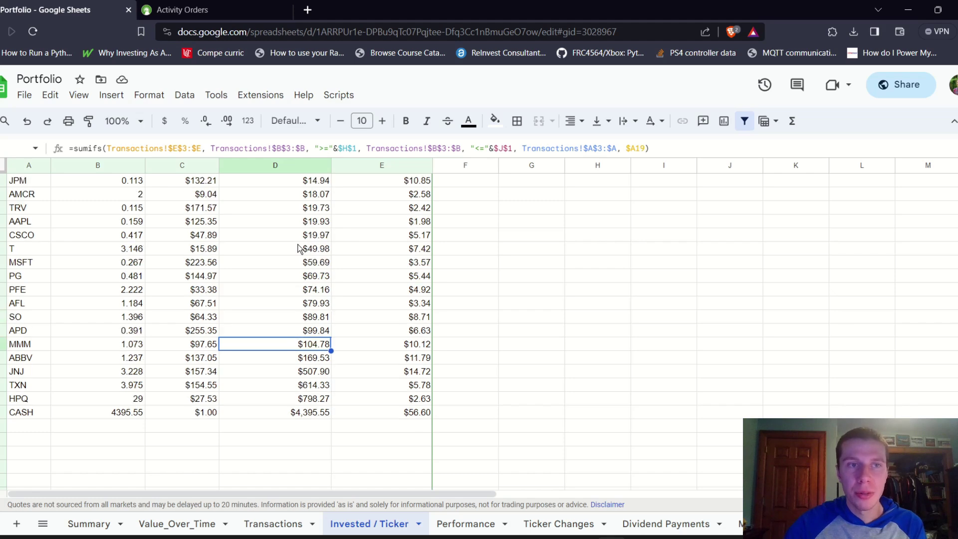
pyautogui.scroll(2, 298, 248)
pyautogui.scroll(-1, 298, 248)
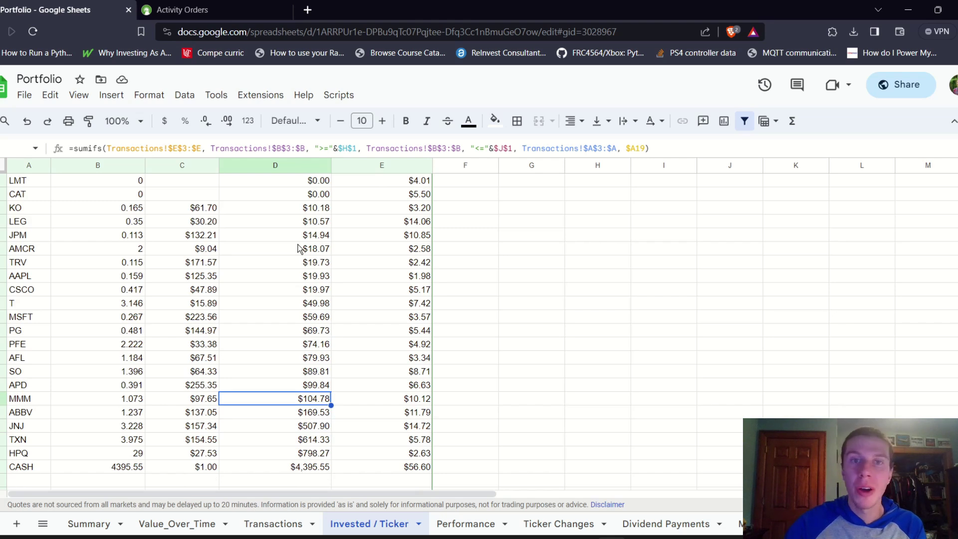
# Sort the ticker table by Dividends Received in ascending order
pyautogui.scroll(1, 299, 248)
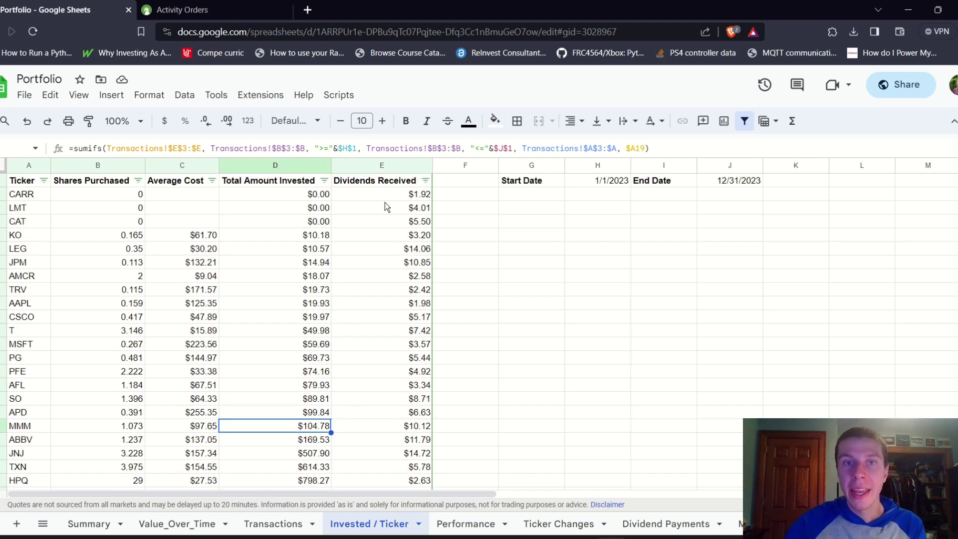
pyautogui.click(426, 181)
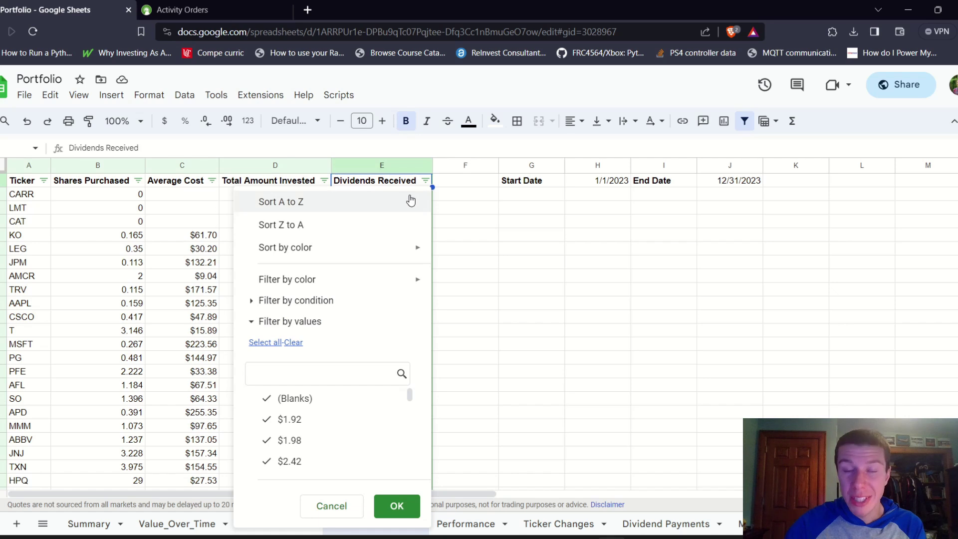
pyautogui.click(410, 199)
pyautogui.click(410, 198)
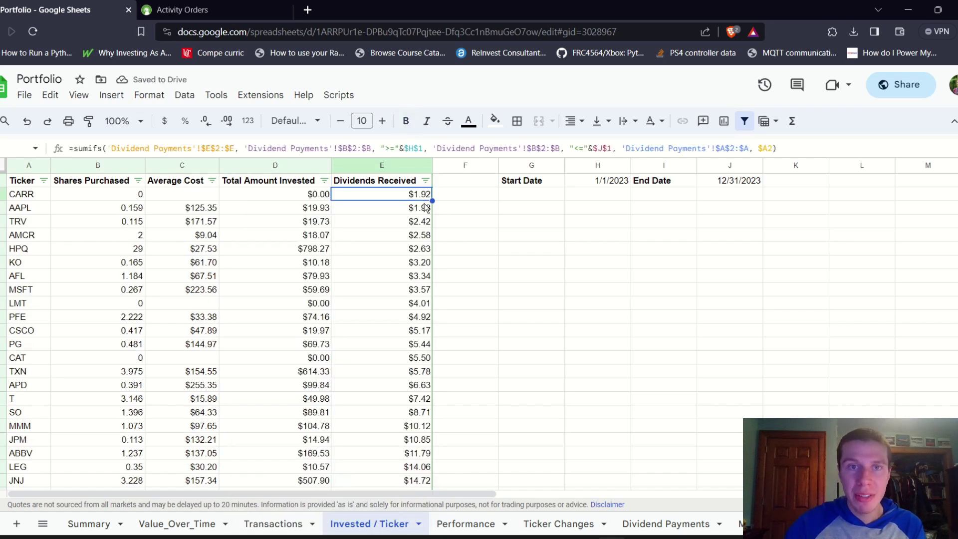
# Review the dividends received per ticker, focusing on the JNJ amount among the highest payers
pyautogui.scroll(-3, 411, 254)
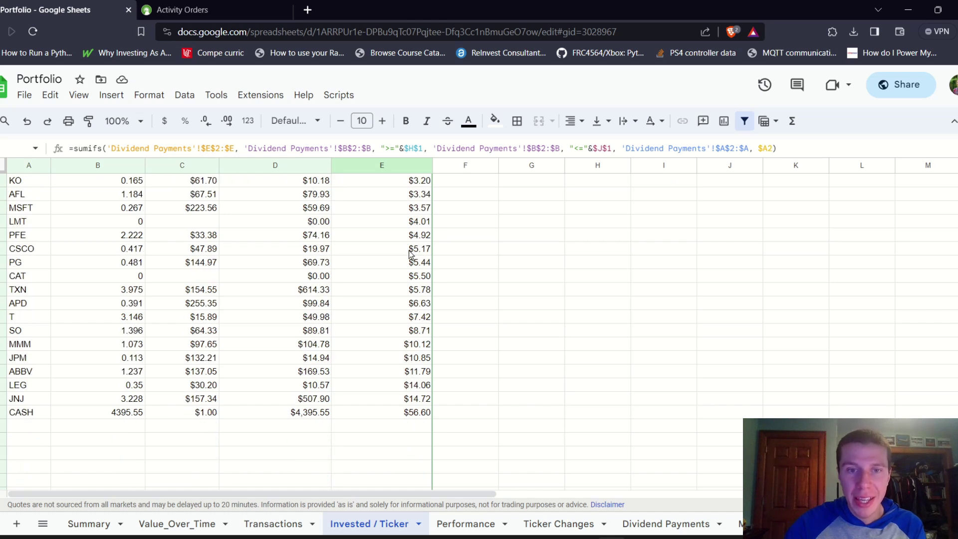
pyautogui.click(405, 371)
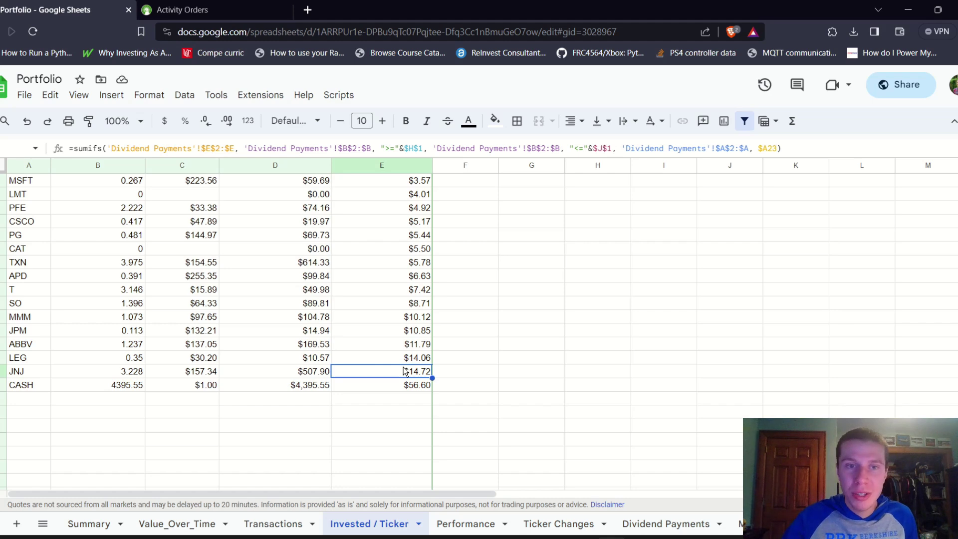
pyautogui.scroll(3, 405, 371)
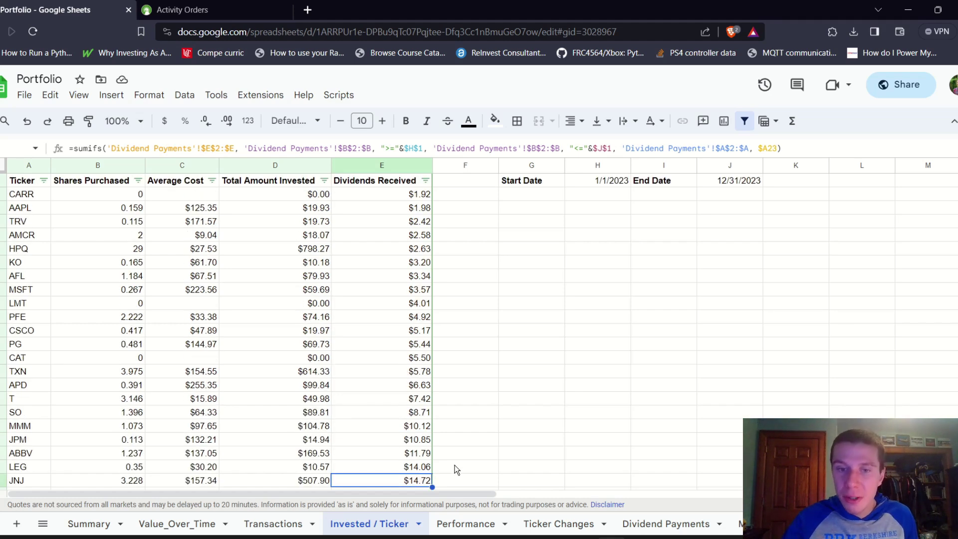
# Set the Starting Date on the Ticker Changes sheet to 1/1/2023
pyautogui.click(550, 531)
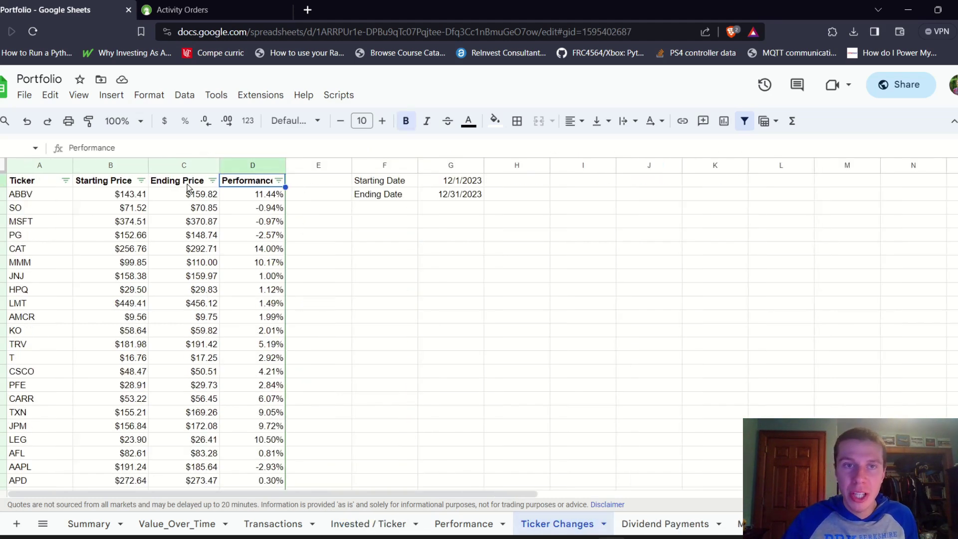
pyautogui.doubleClick(430, 183)
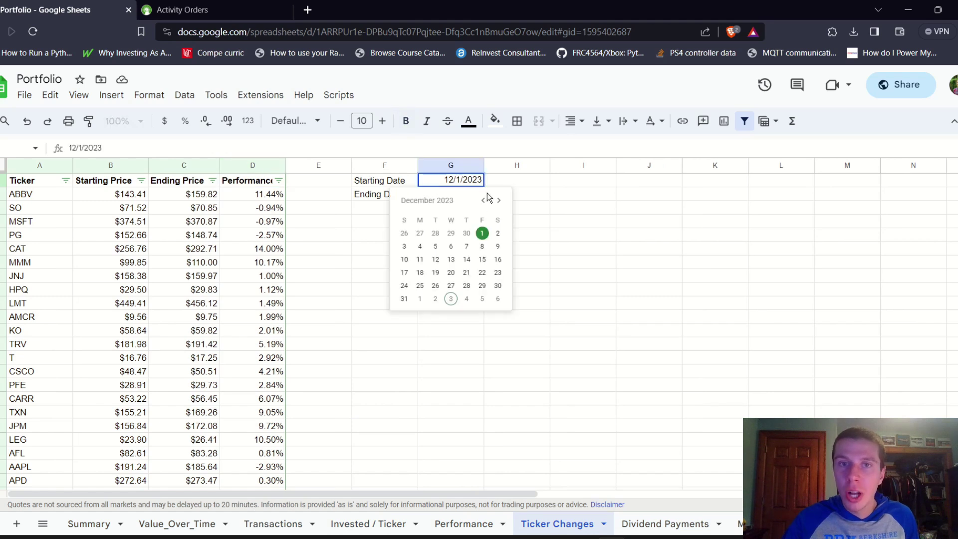
pyautogui.click(483, 201)
pyautogui.click(482, 200)
pyautogui.click(482, 200)
pyautogui.click(482, 201)
pyautogui.click(482, 201)
pyautogui.click(483, 201)
pyautogui.click(483, 201)
pyautogui.click(482, 201)
pyautogui.click(482, 200)
pyautogui.click(483, 200)
pyautogui.click(483, 200)
pyautogui.click(405, 233)
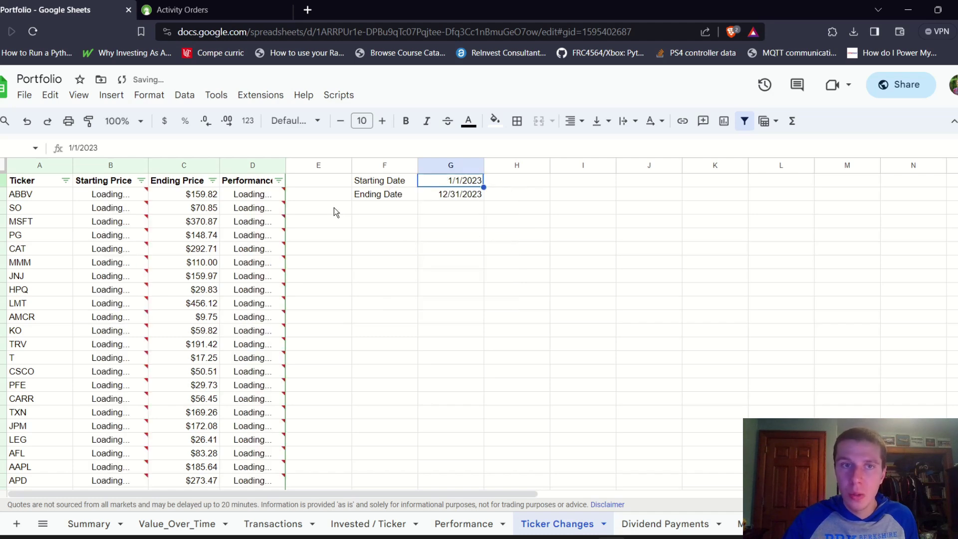
# Sort the Ticker Changes table by Performance in ascending order
pyautogui.click(278, 180)
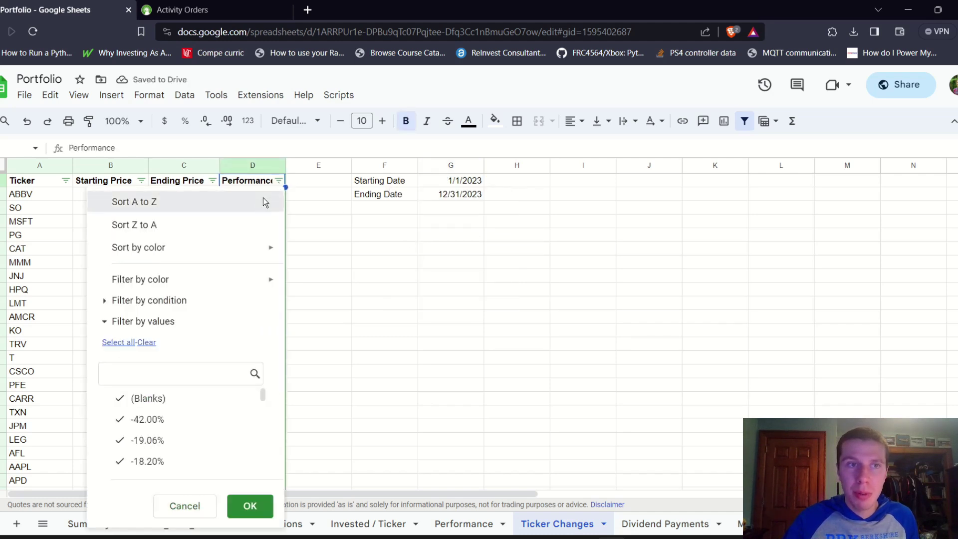
pyautogui.click(264, 200)
pyautogui.click(265, 201)
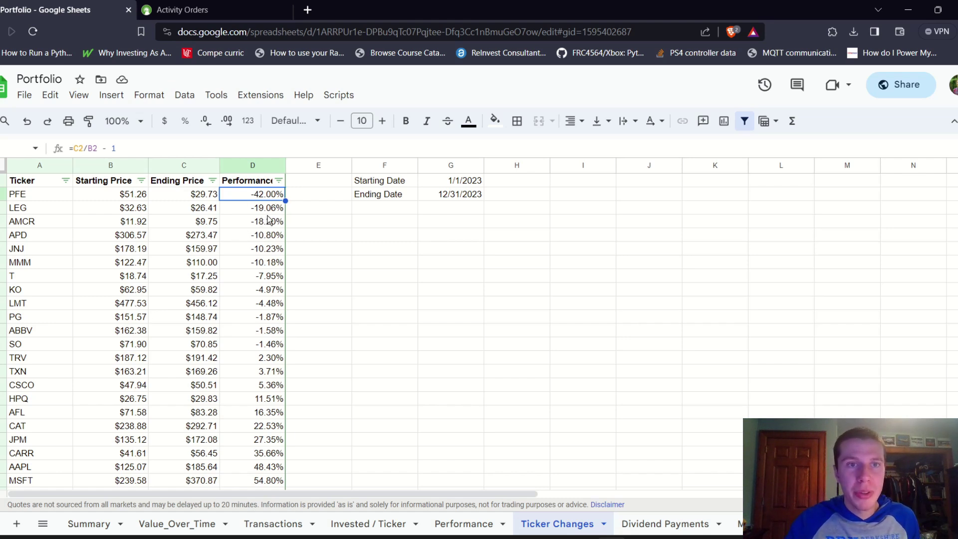
# Examine the 2023 performance of each ticker, comparing the weakest ones such as JNJ and MMM with the strongest such as CARR and JPM
pyautogui.click(241, 232)
pyautogui.click(241, 249)
pyautogui.click(240, 263)
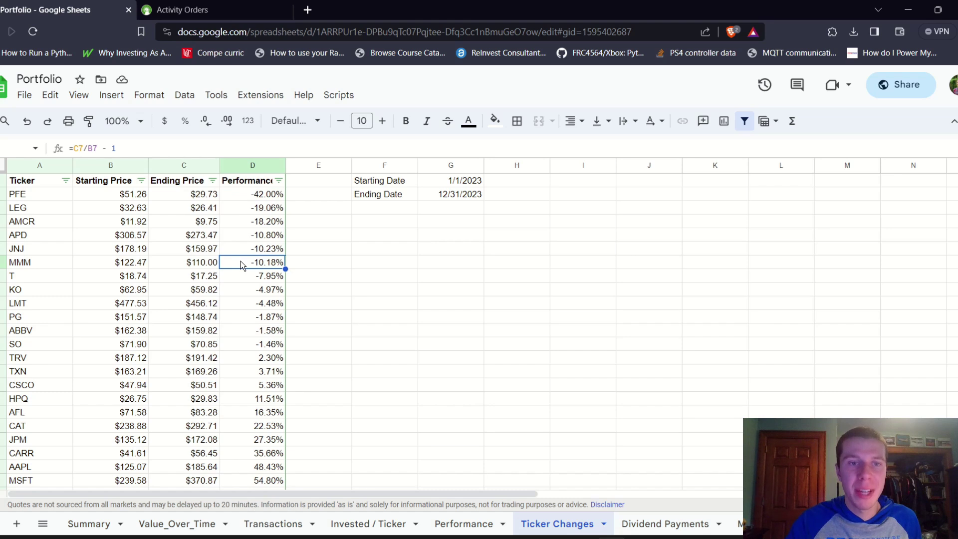
pyautogui.scroll(-1, 240, 261)
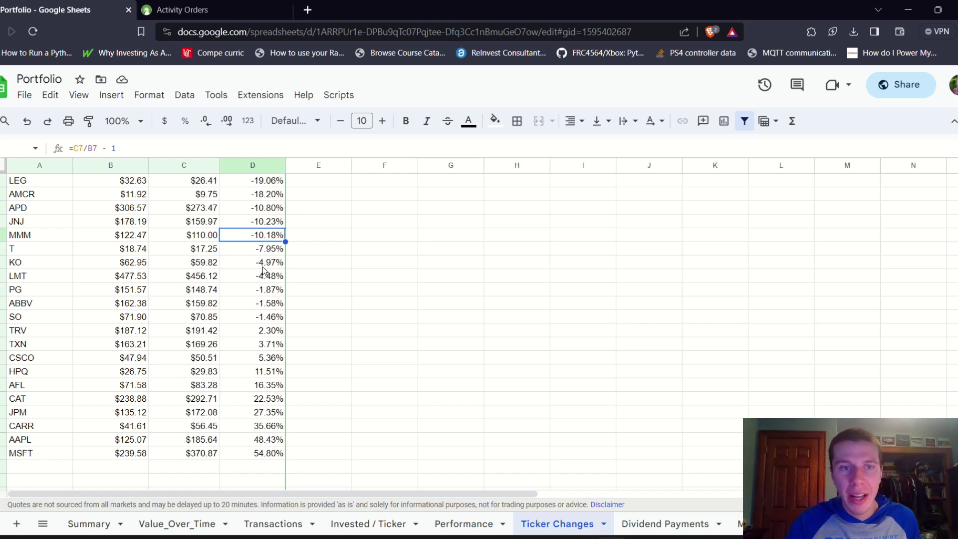
pyautogui.scroll(-1, 263, 271)
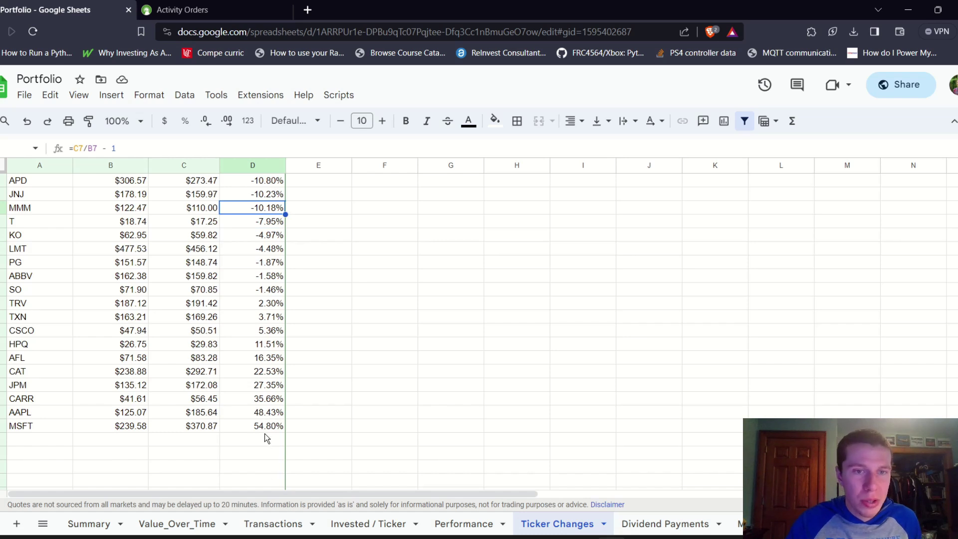
pyautogui.click(266, 402)
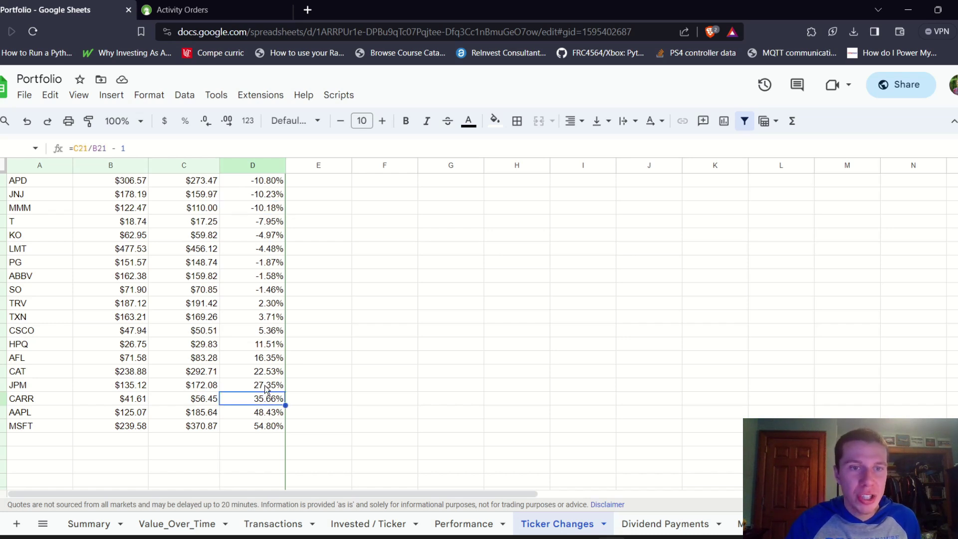
pyautogui.click(266, 388)
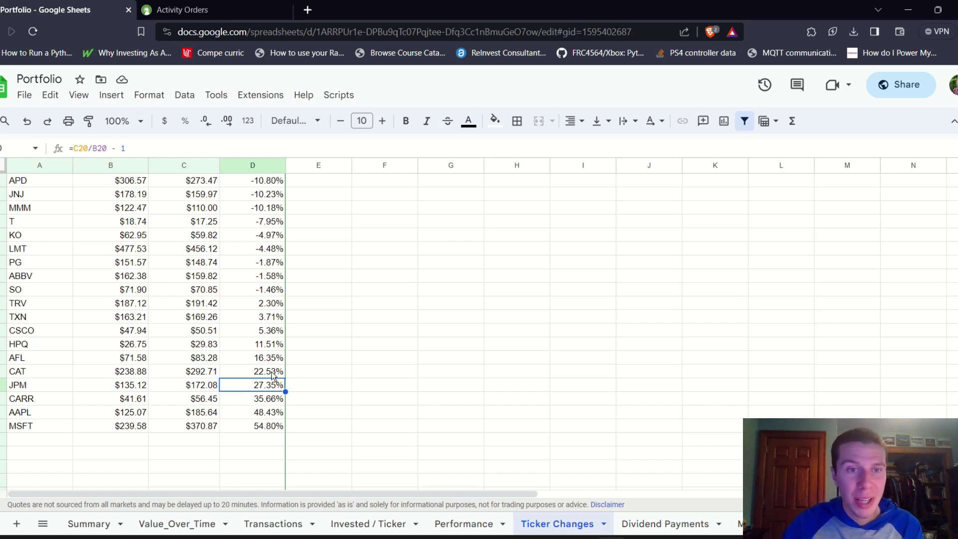
pyautogui.scroll(2, 272, 375)
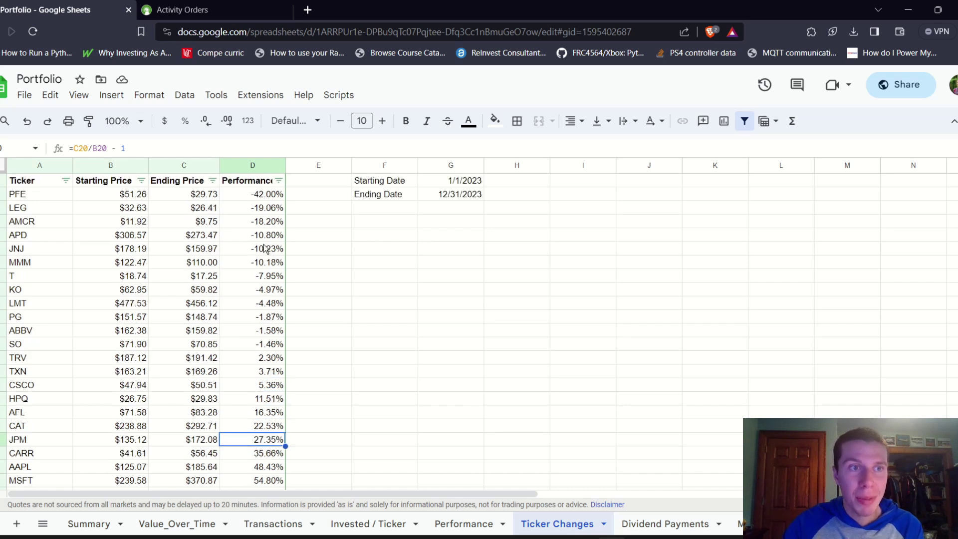
pyautogui.moveTo(245, 199); pyautogui.dragTo(245, 249)
pyautogui.click(245, 248)
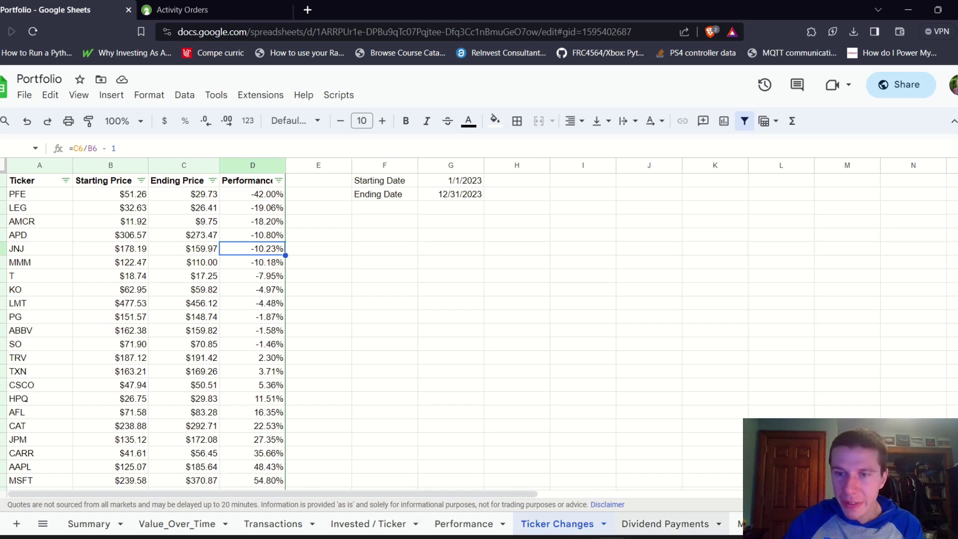
# Open the Yearly Dividends sheet to view the Dividends by Year chart
pyautogui.hscroll(5, 464, 524)
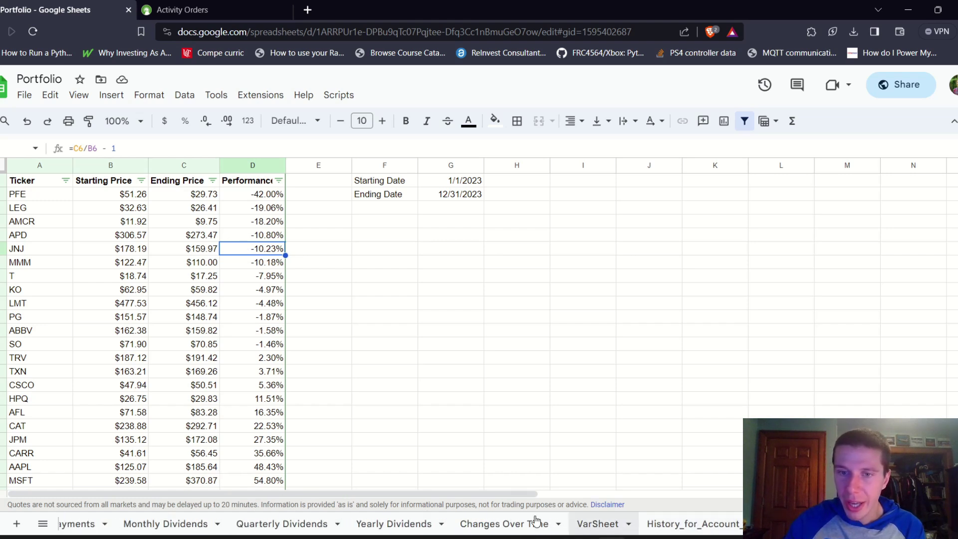
pyautogui.click(394, 525)
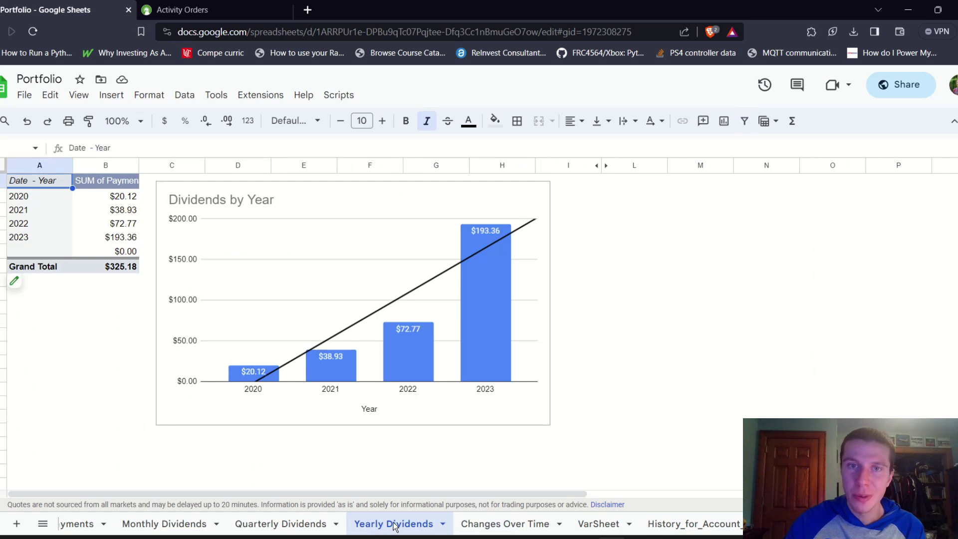